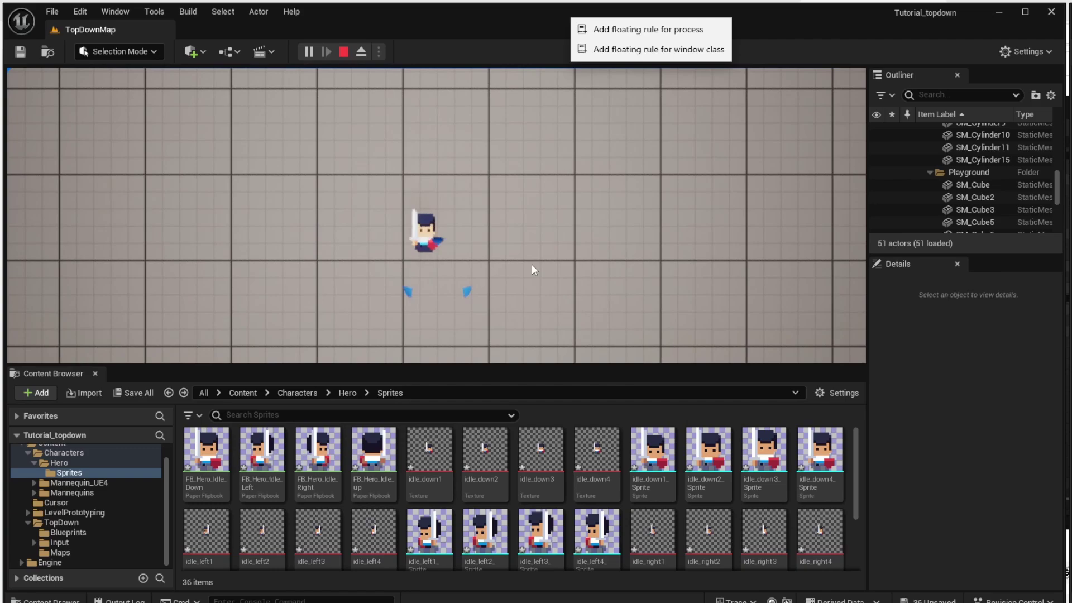
# Move the sprite hero to several spots on the floor in the running game, and stop the play session.
pyautogui.click(665, 192)
pyautogui.click(532, 154)
pyautogui.click(358, 202)
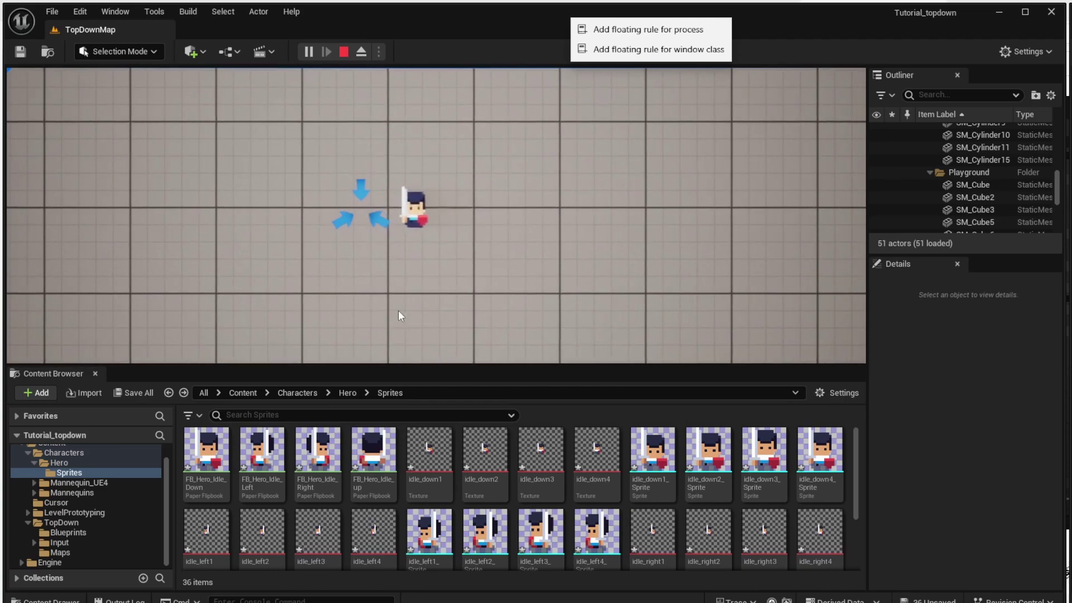
pyautogui.click(397, 316)
pyautogui.click(344, 52)
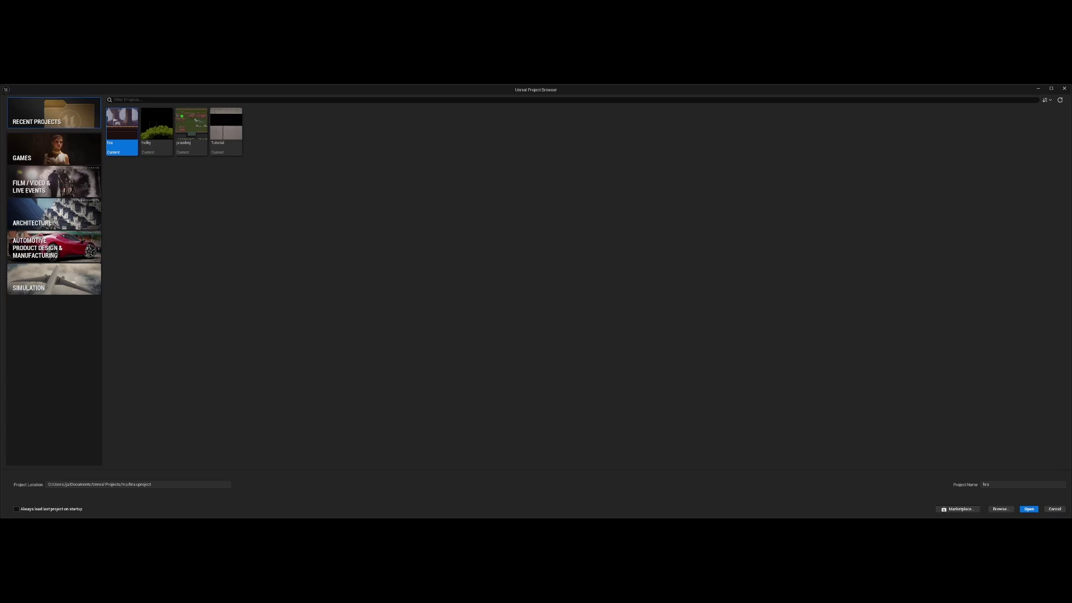
# Create a new Games project from the Top Down template, named Tutorial_topdown.
pyautogui.click(71, 143)
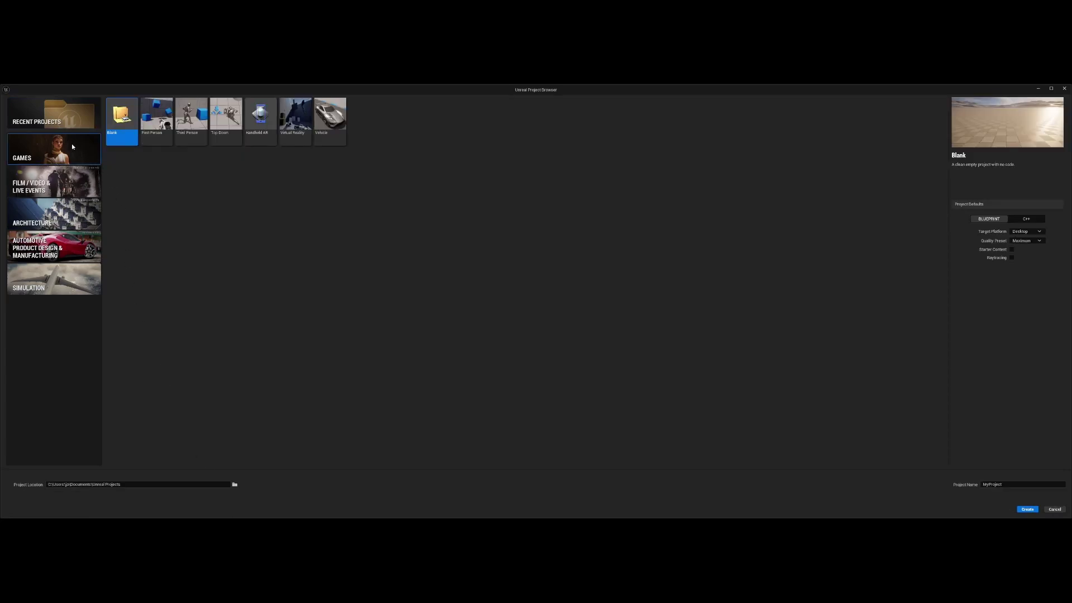
pyautogui.click(219, 122)
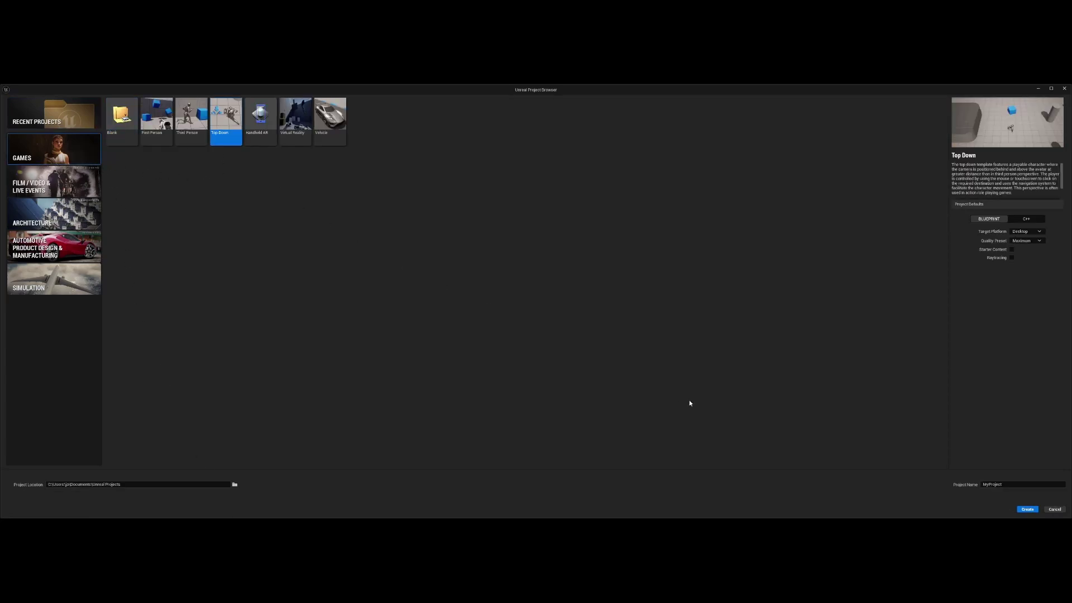
pyautogui.click(1031, 484)
pyautogui.write('Tutorial_topdown')
pyautogui.click(1027, 509)
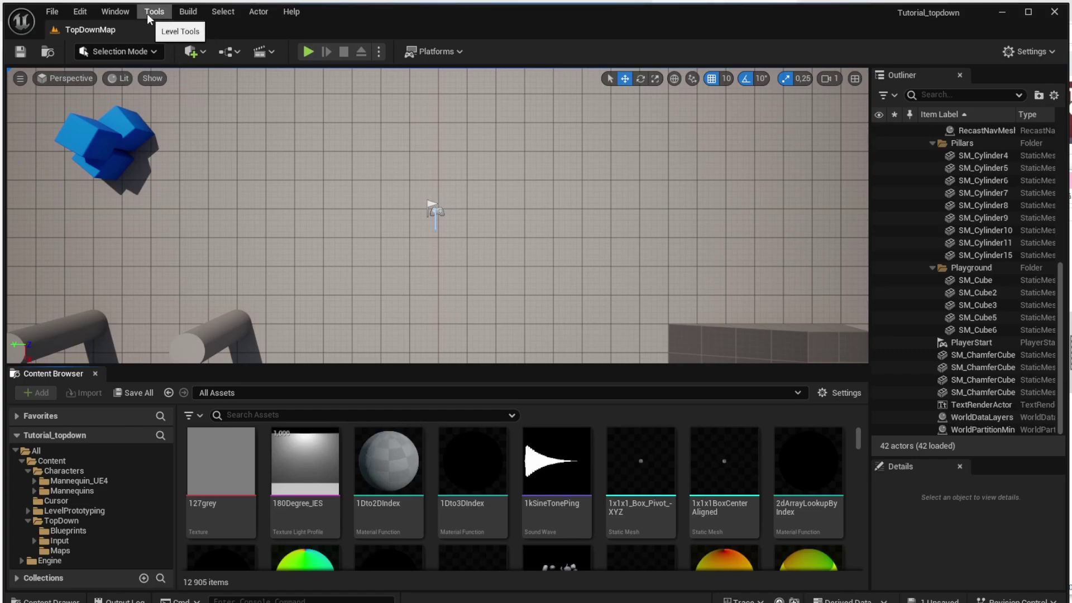
# Enable the PaperZD plugin and restart the editor, saving the modified BP_TopDownCharacter asset.
pyautogui.click(80, 12)
pyautogui.click(122, 218)
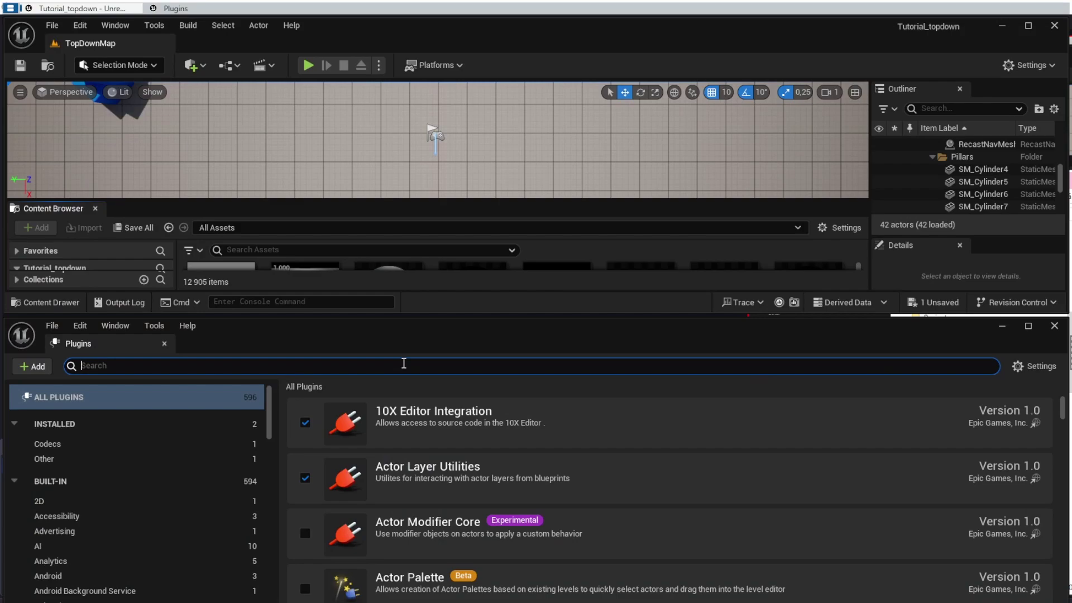
pyautogui.write('pape')
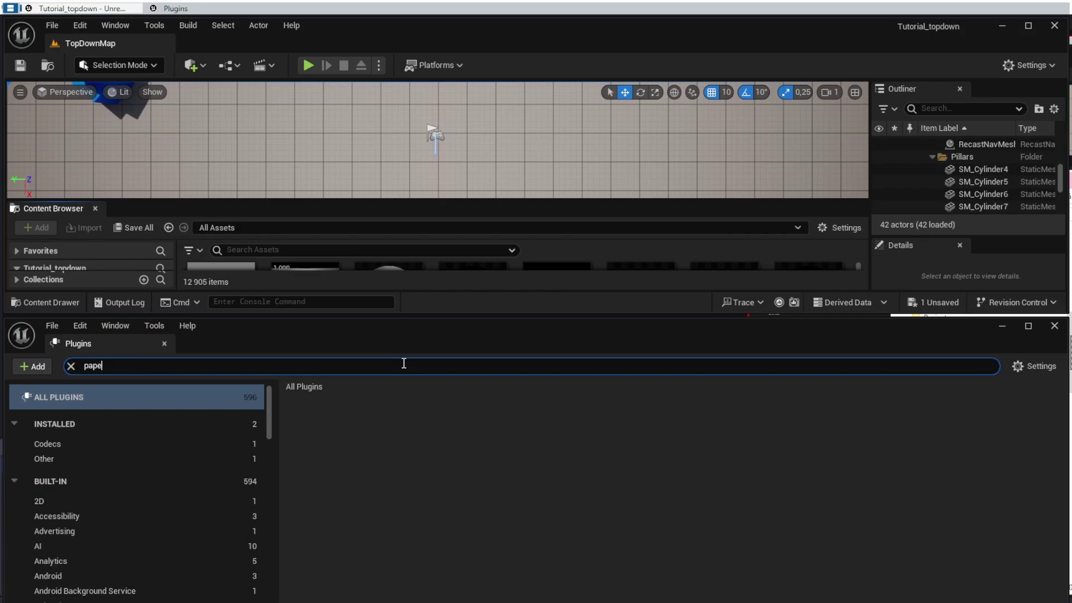
pyautogui.write('rzd')
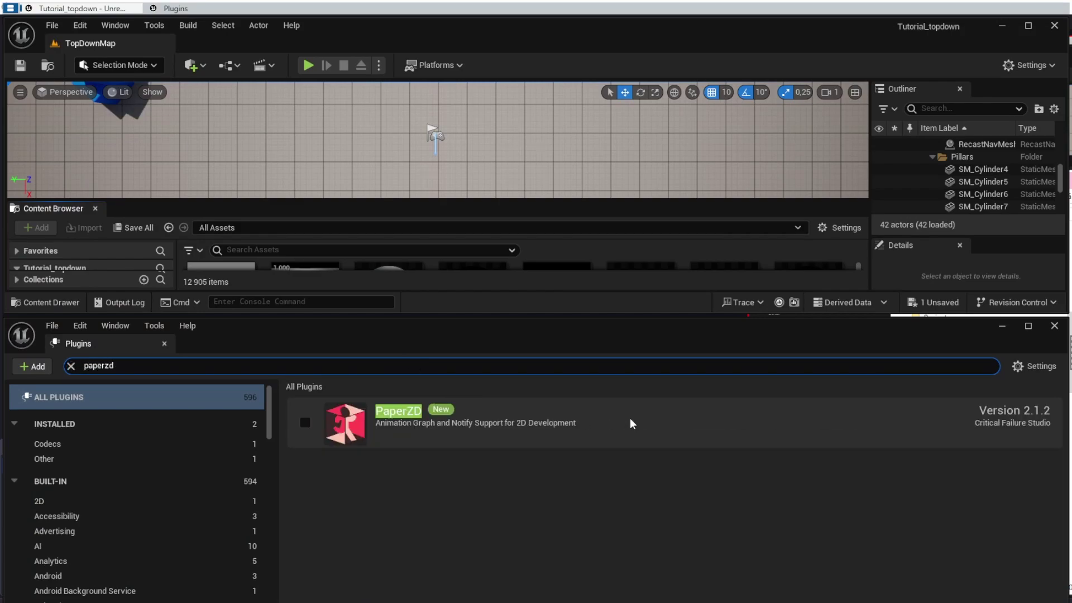
pyautogui.click(305, 423)
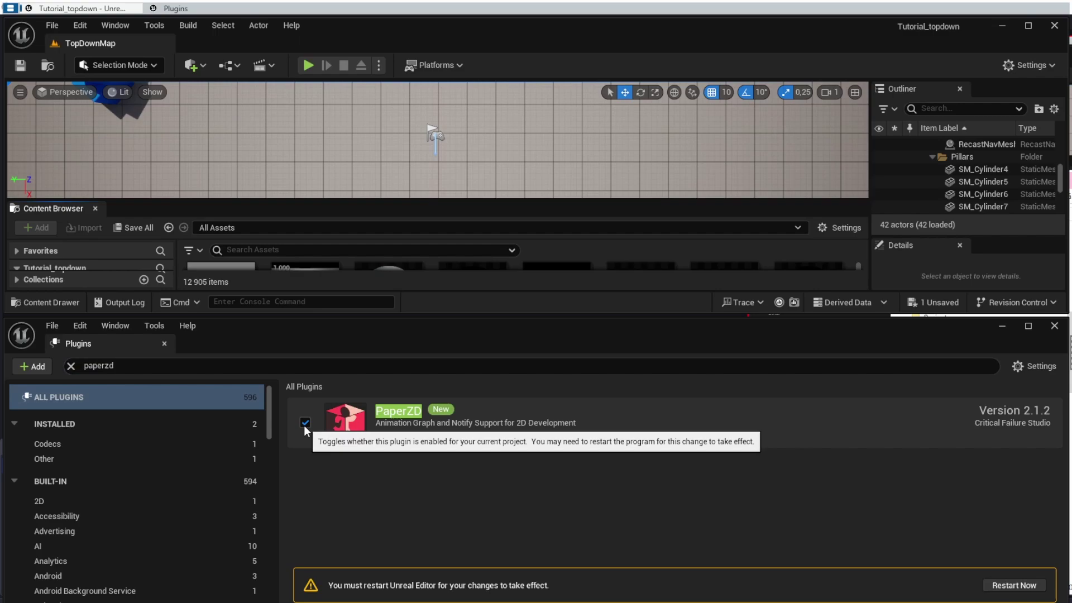
pyautogui.click(1028, 586)
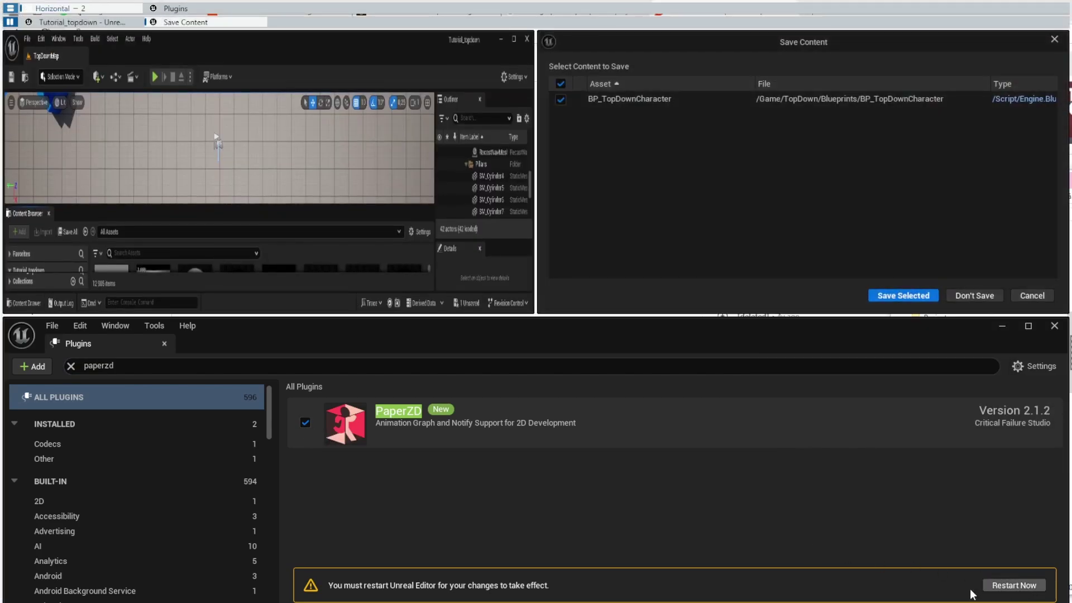
pyautogui.click(907, 297)
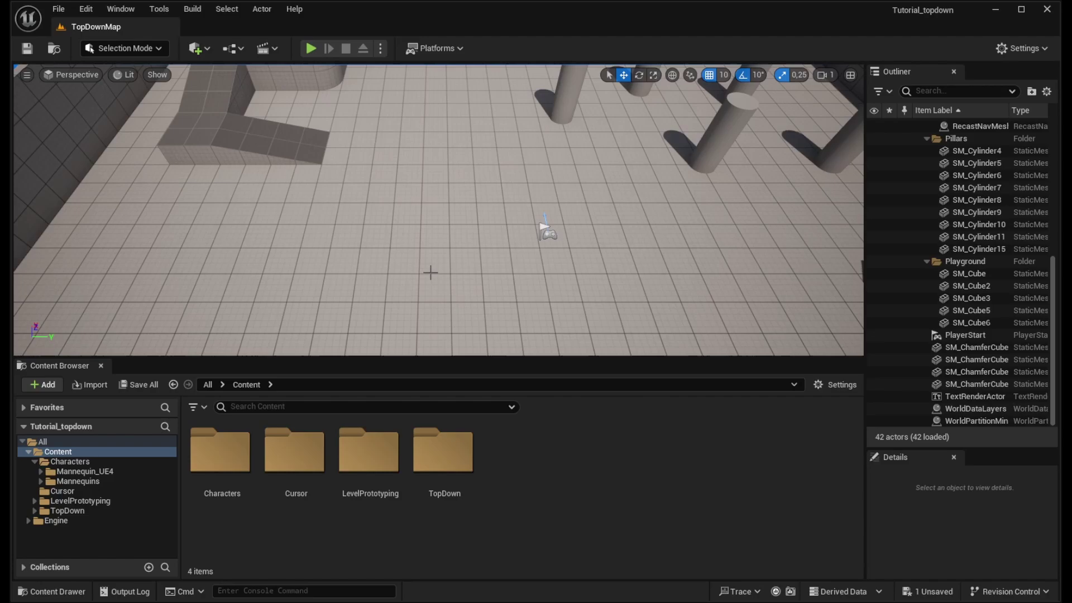
# Play-test the template level by moving the mannequin around the floor, and stop the session.
pyautogui.click(311, 48)
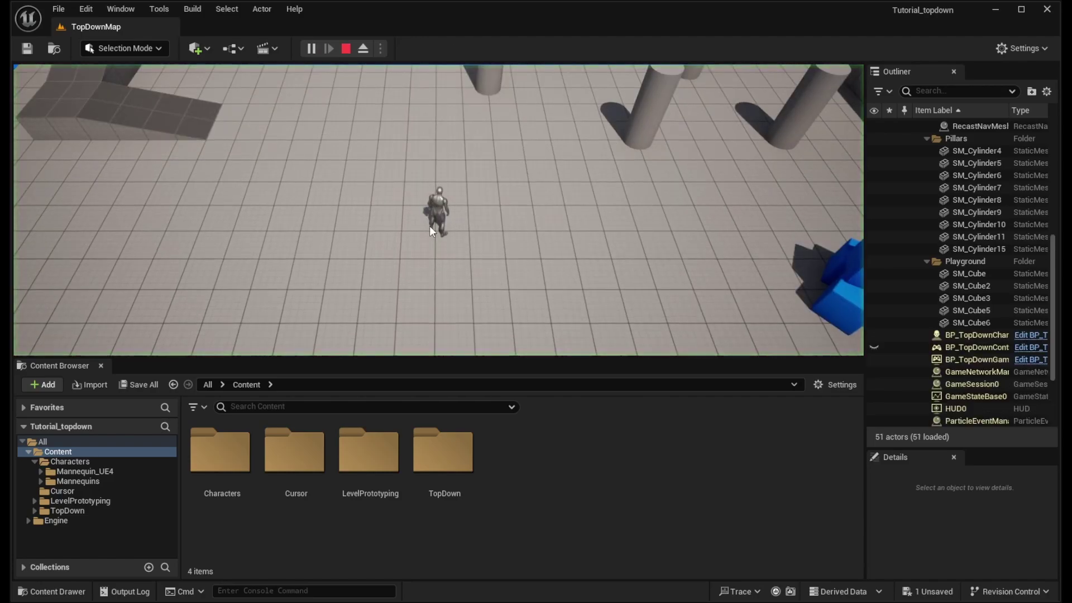
pyautogui.click(351, 301)
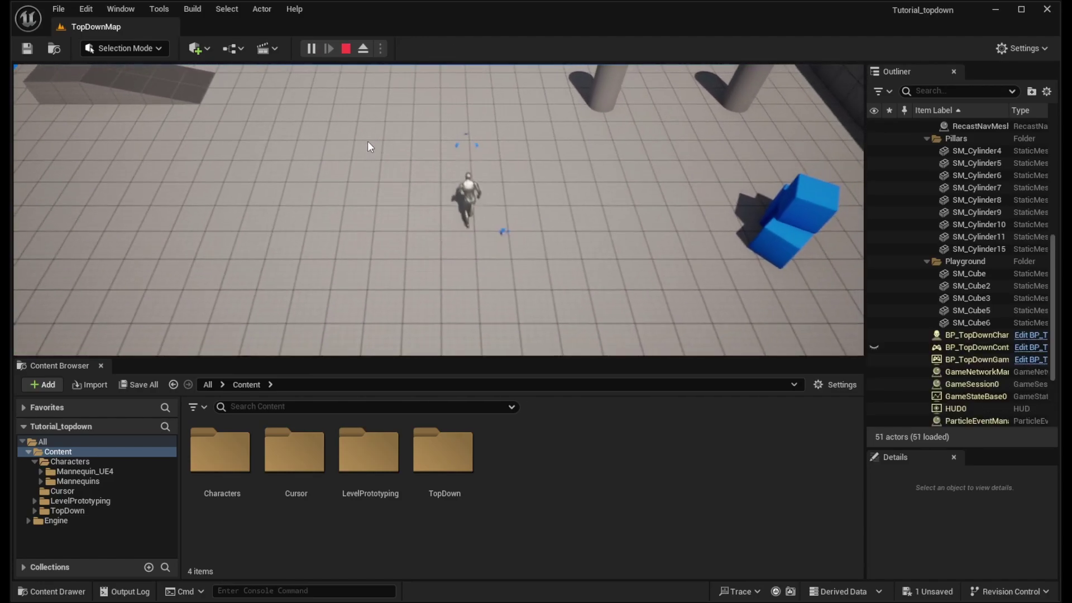
pyautogui.click(366, 143)
pyautogui.click(346, 49)
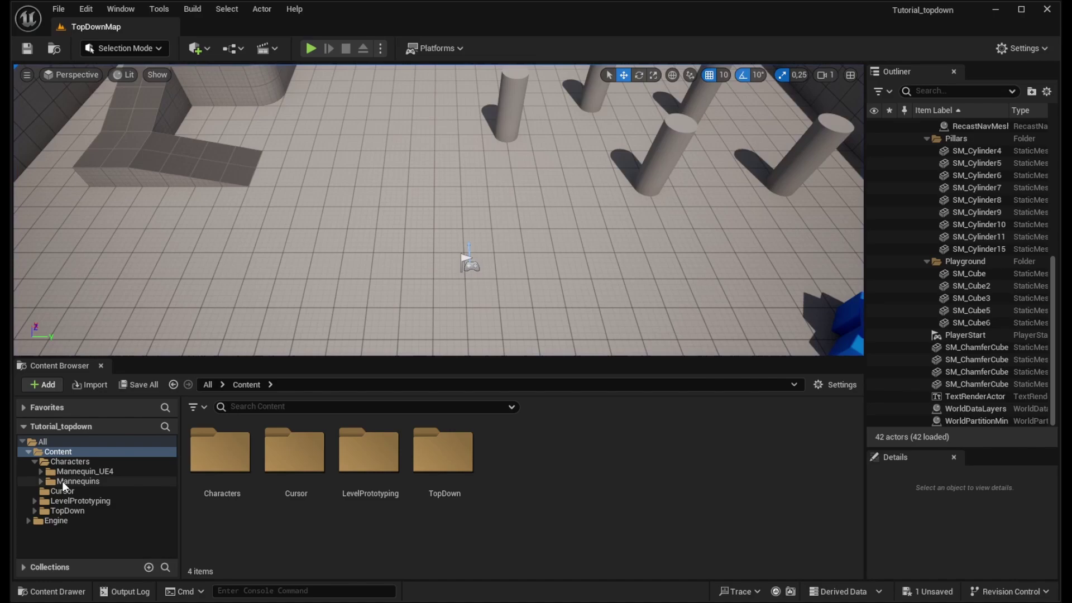
# Open the BP_TopDownCharacter blueprint from the TopDown Blueprints folder and inspect its capsule and mesh components.
pyautogui.click(34, 510)
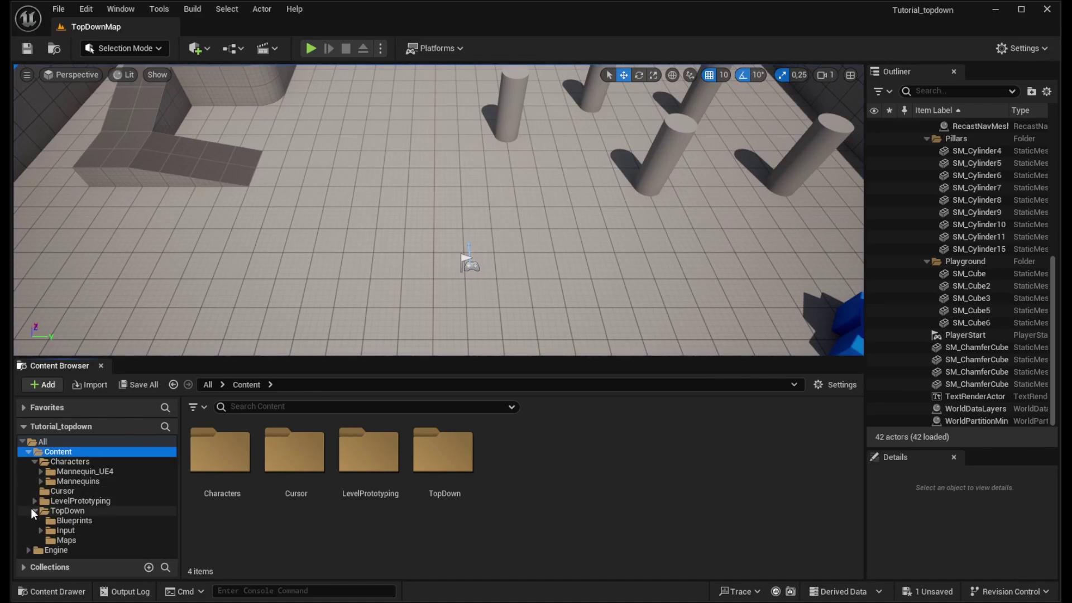
pyautogui.click(58, 520)
pyautogui.click(211, 457)
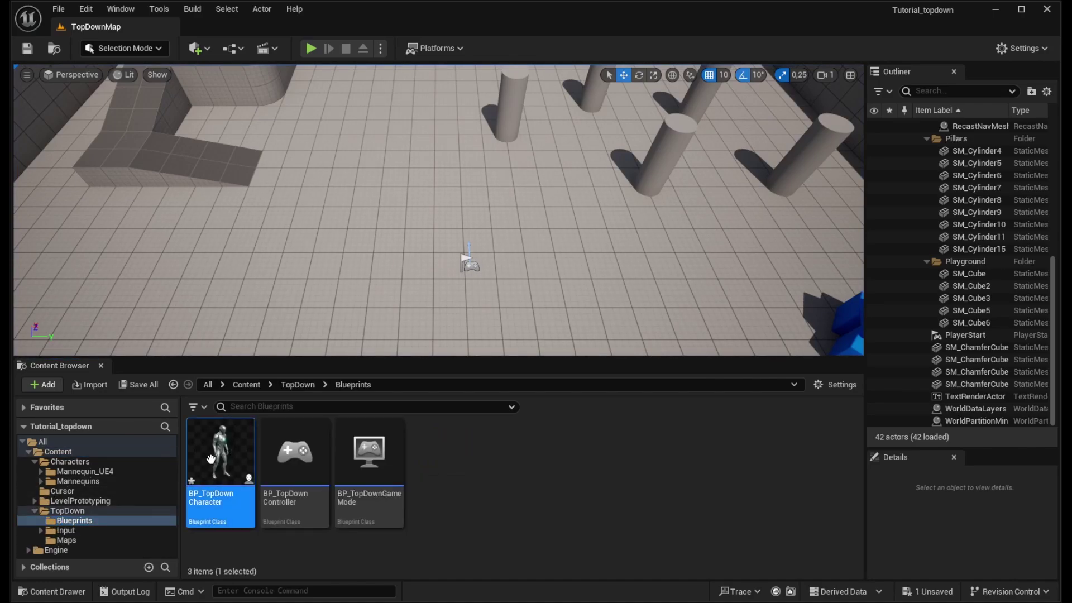
pyautogui.doubleClick(211, 458)
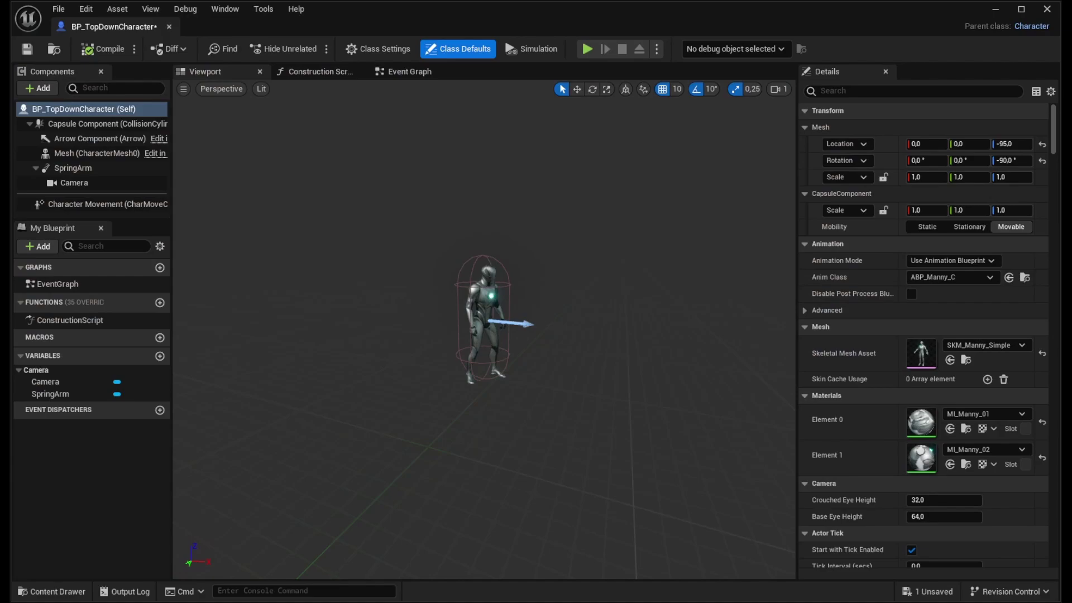
pyautogui.click(485, 257)
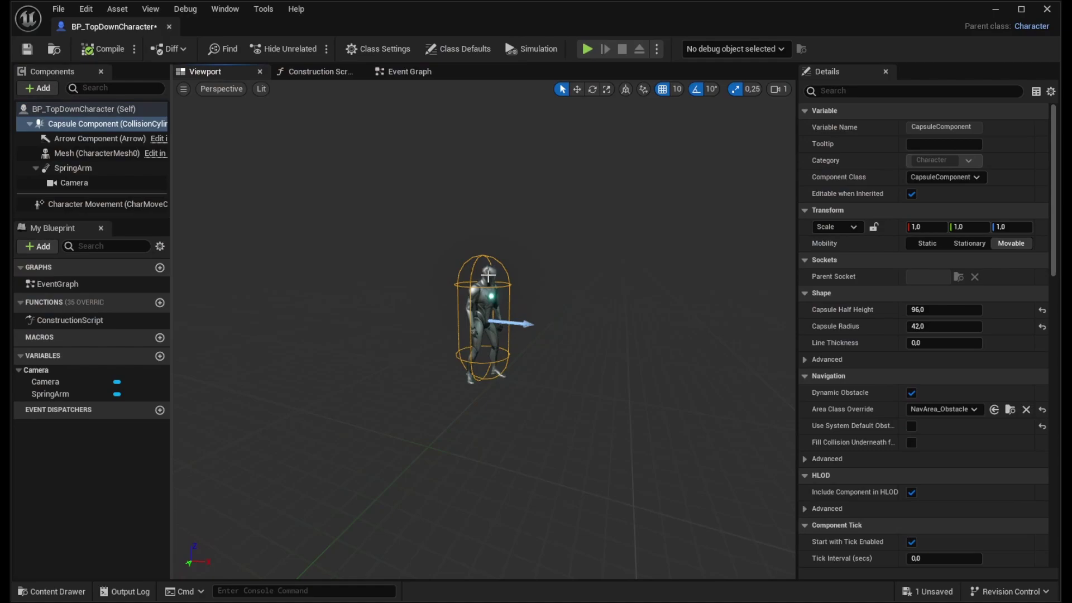
pyautogui.click(489, 274)
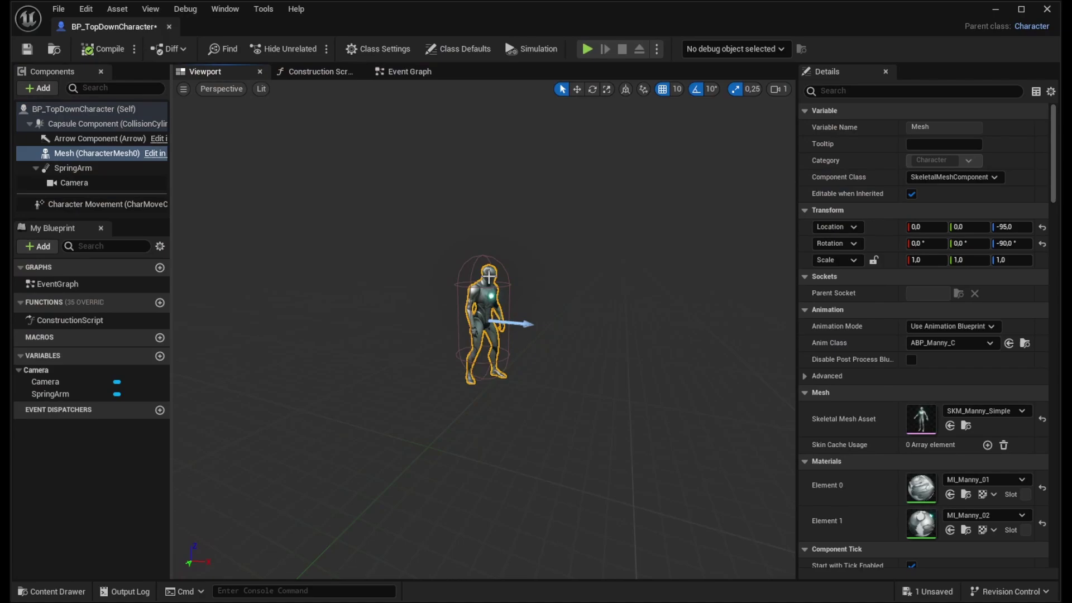
# Rotate the SpringArm component to -90° about Y so the camera sits directly above the character.
pyautogui.click(105, 171)
pyautogui.scroll(-5, 390, 215)
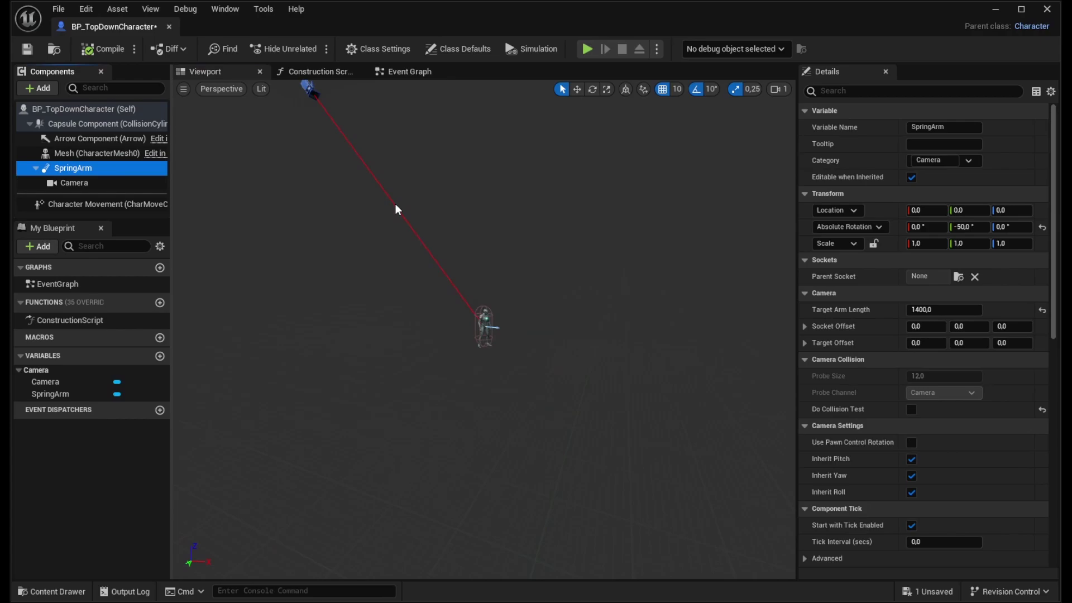
pyautogui.click(592, 89)
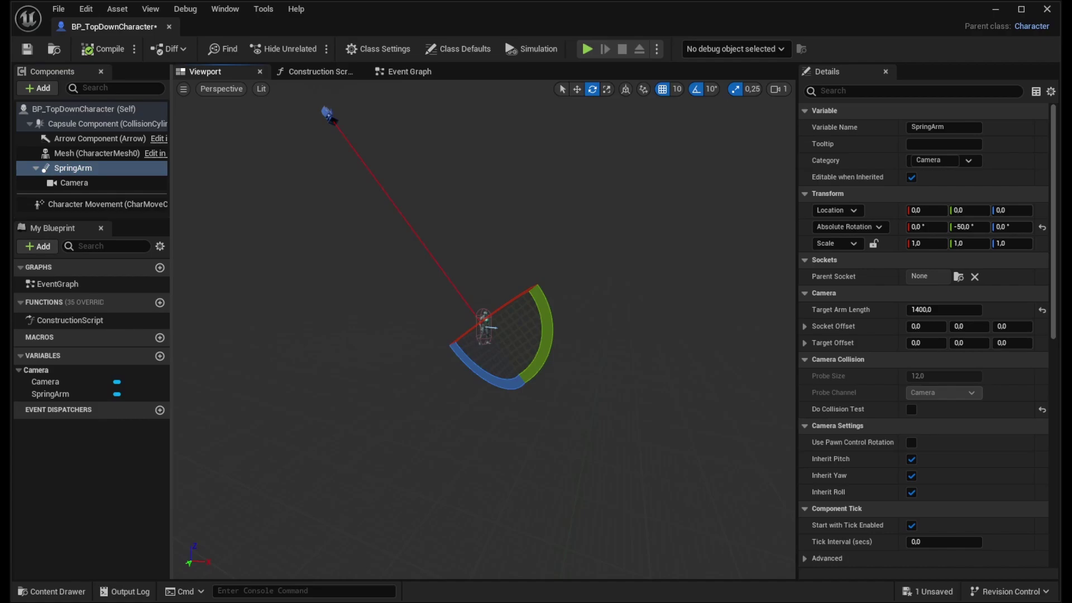
pyautogui.moveTo(547, 318); pyautogui.dragTo(486, 405)
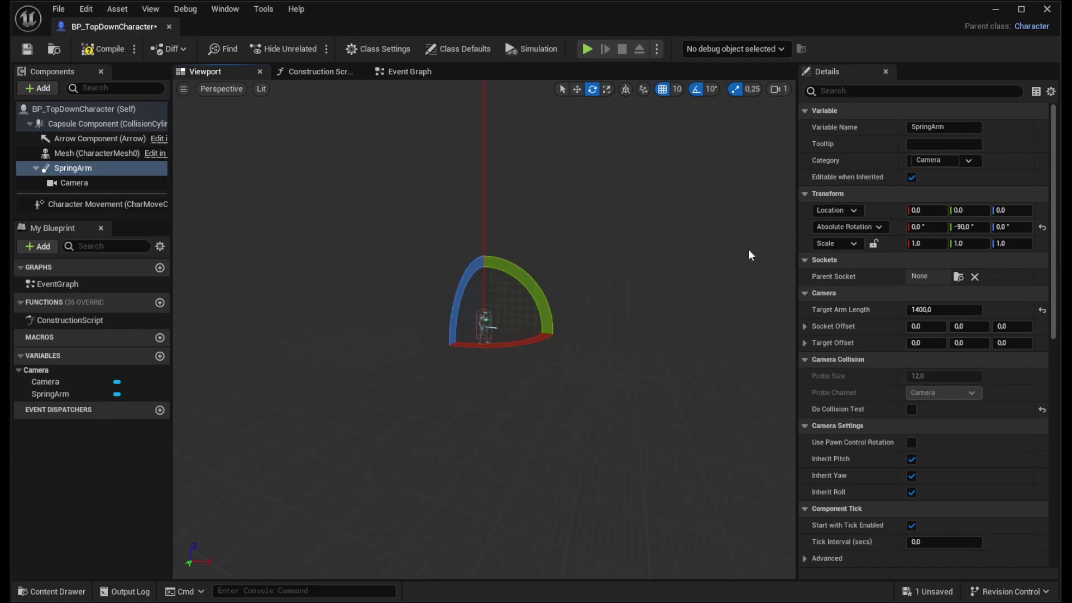
# Set the Camera component's projection mode to Orthographic.
pyautogui.click(56, 183)
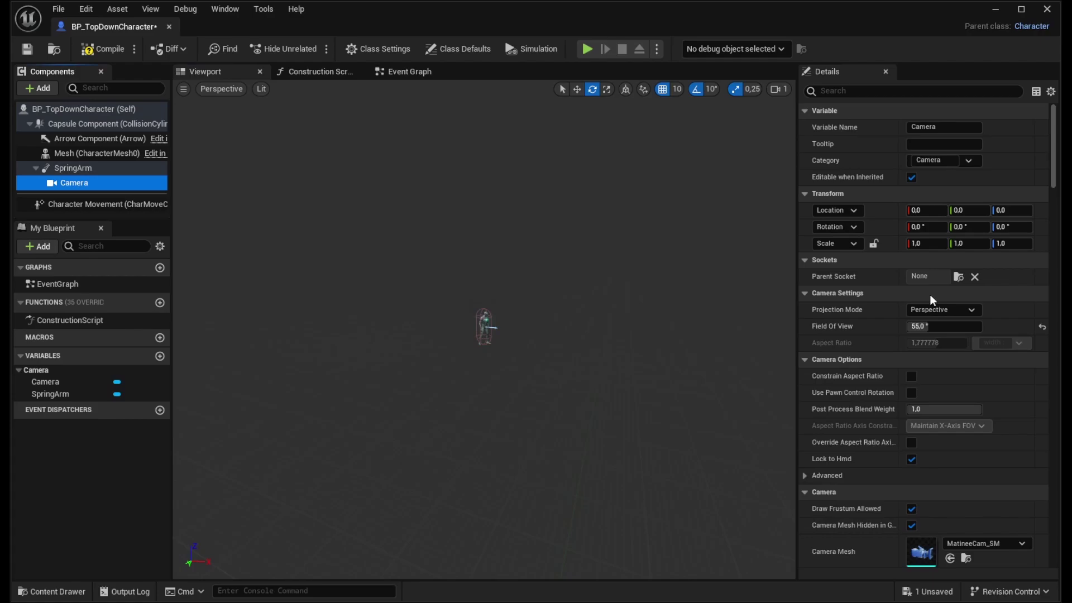
pyautogui.click(962, 317)
pyautogui.click(957, 338)
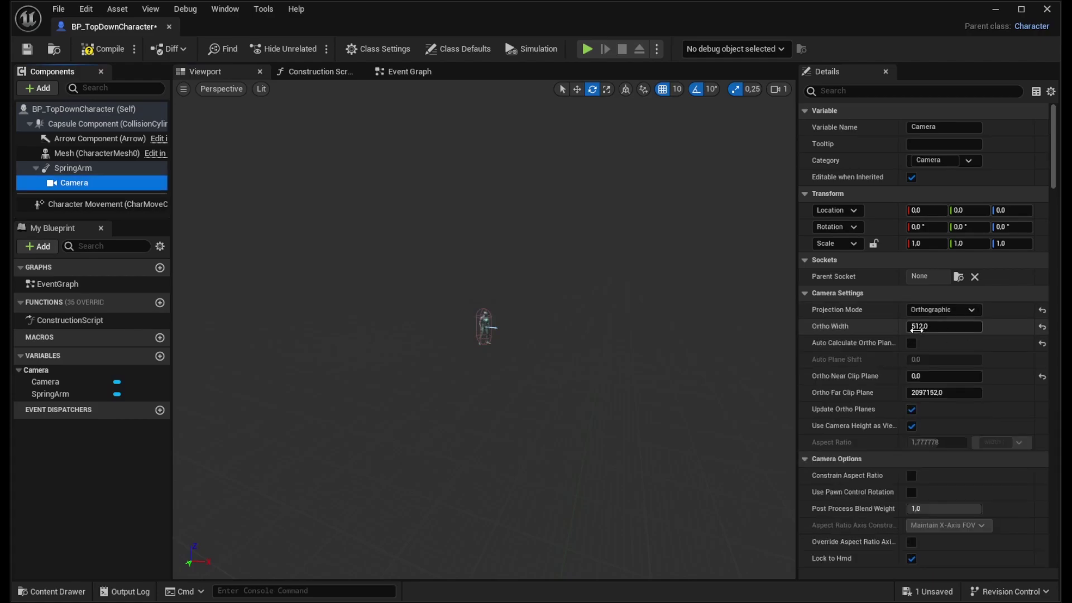
# Play-test the level with the orthographic overhead camera, moving the mannequin in several directions, and stop the session.
pyautogui.hotkey('alt', 'Tab')
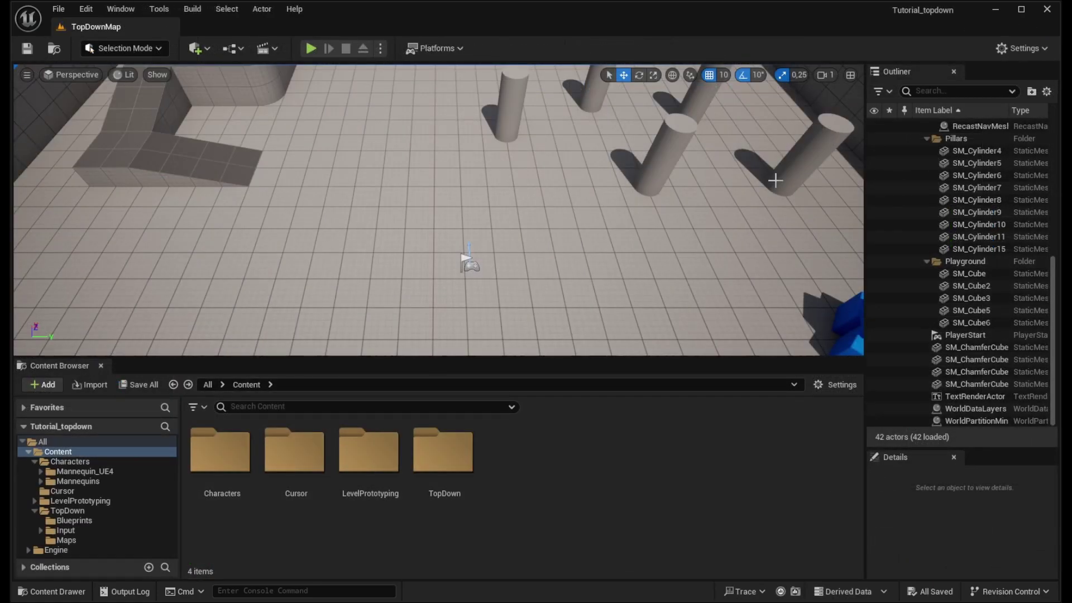
pyautogui.click(310, 49)
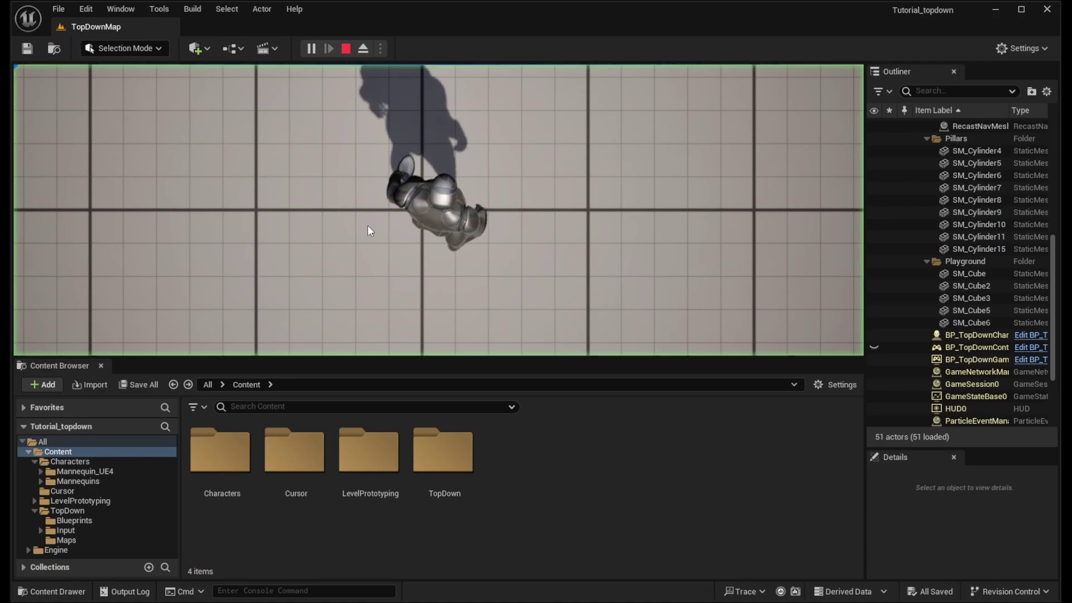
pyautogui.click(618, 251)
pyautogui.click(302, 212)
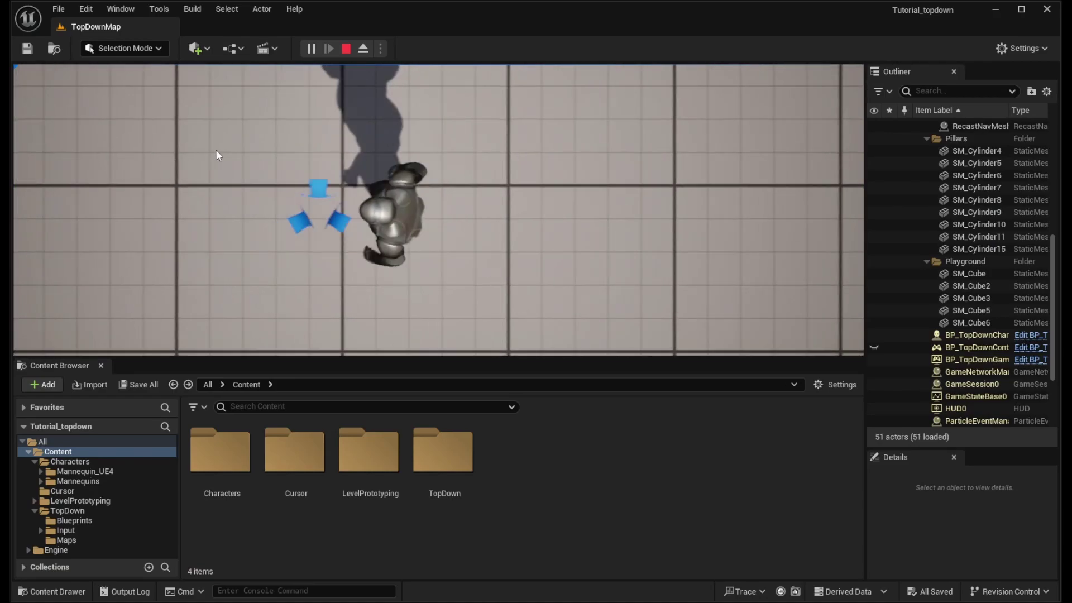
pyautogui.click(260, 156)
pyautogui.click(474, 140)
pyautogui.click(558, 240)
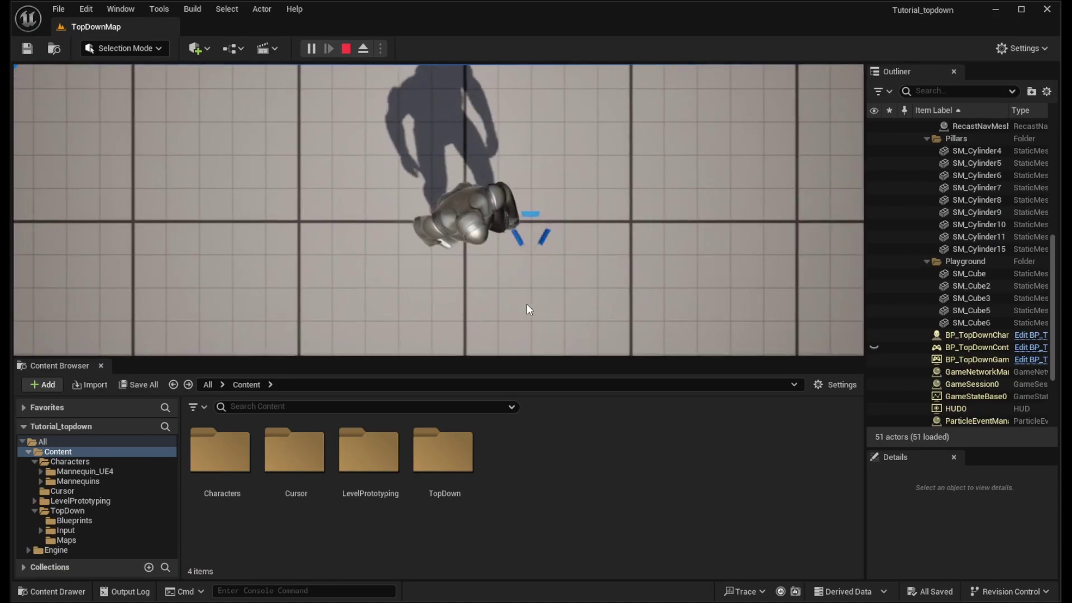
pyautogui.click(522, 296)
pyautogui.click(346, 49)
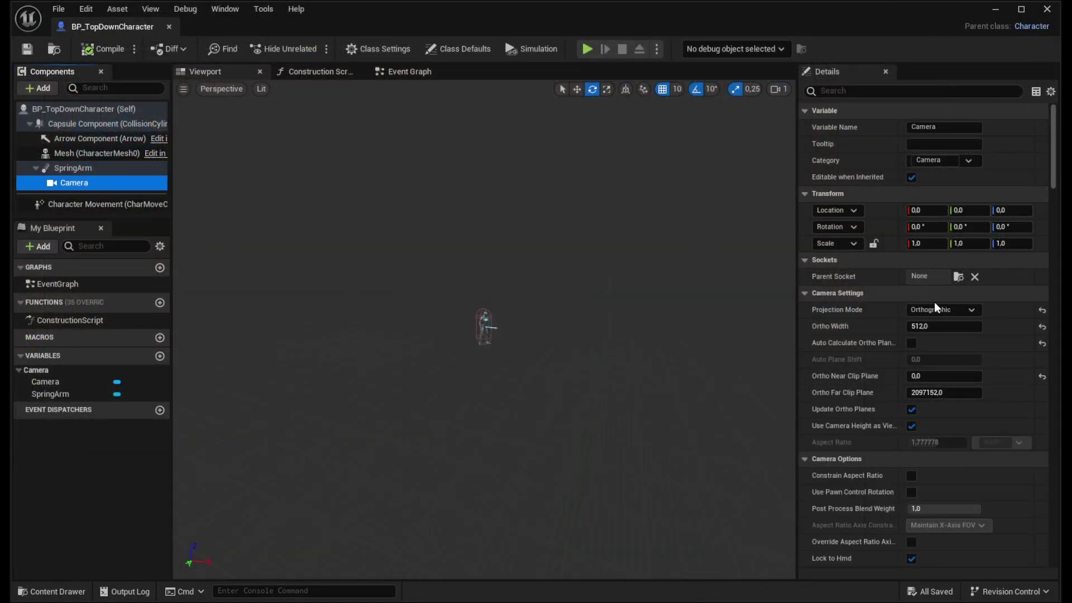
# Set the Camera's ortho width to 1000, and save and compile the character blueprint.
pyautogui.click(947, 330)
pyautogui.write('1000')
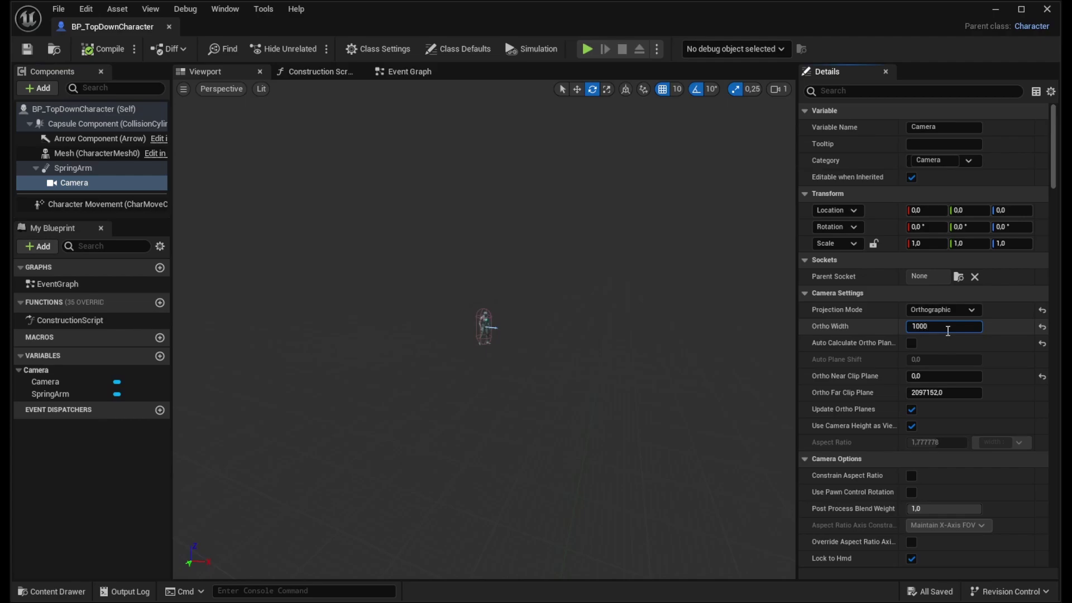
pyautogui.press('Return')
pyautogui.hotkey('ctrl', 's')
pyautogui.click(109, 50)
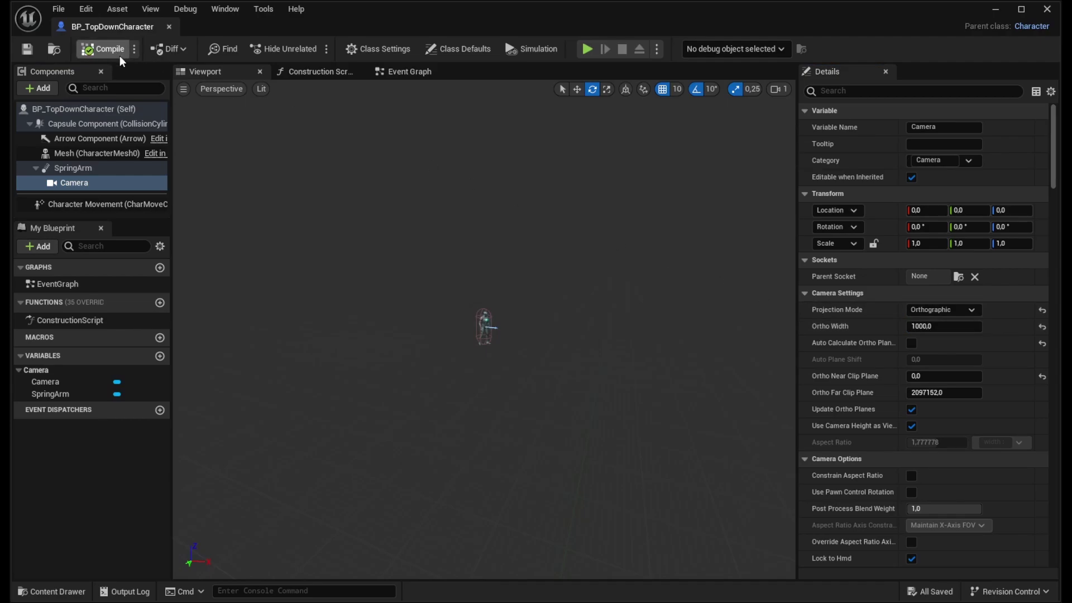
# Play-test the level with the wider camera view, moving the mannequin to both sides, and stop the session.
pyautogui.hotkey('alt', 'Tab')
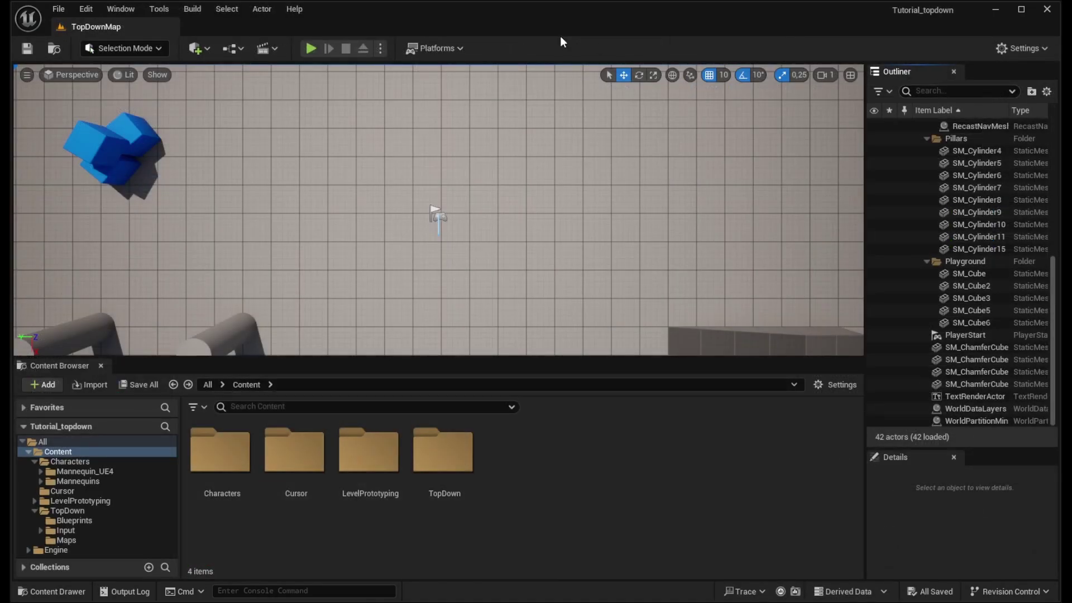
pyautogui.click(311, 48)
pyautogui.click(625, 208)
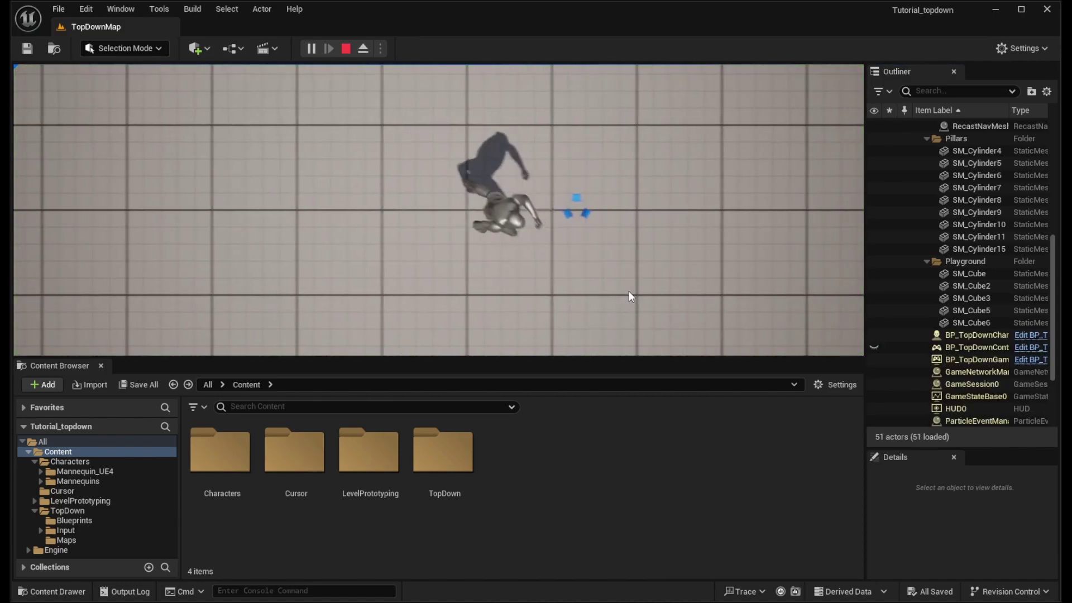
pyautogui.click(389, 244)
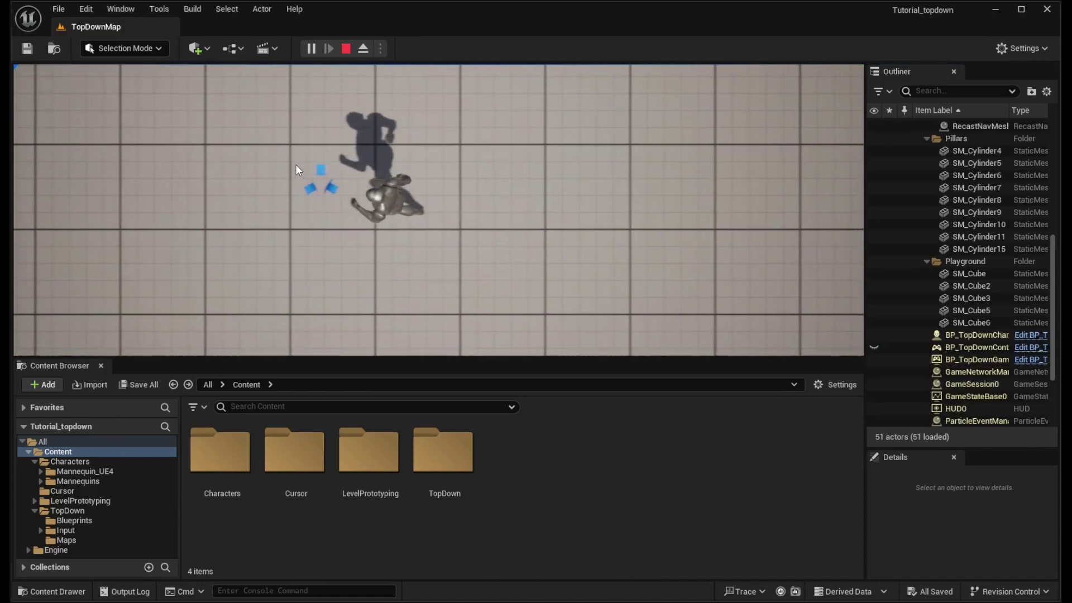
pyautogui.click(346, 49)
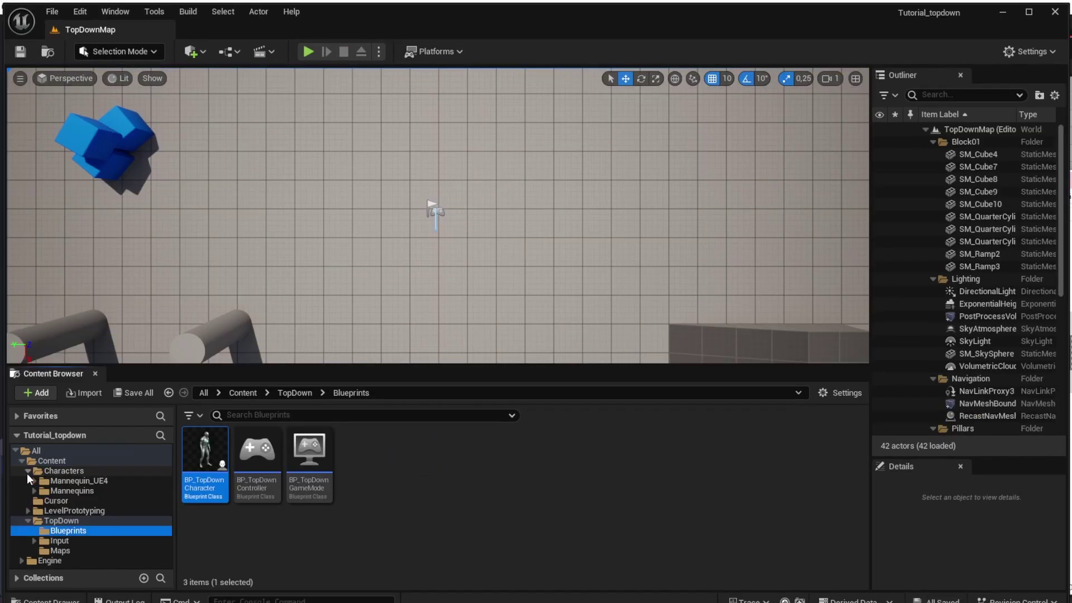
# Create a folder named Hero inside the Characters folder.
pyautogui.click(60, 465)
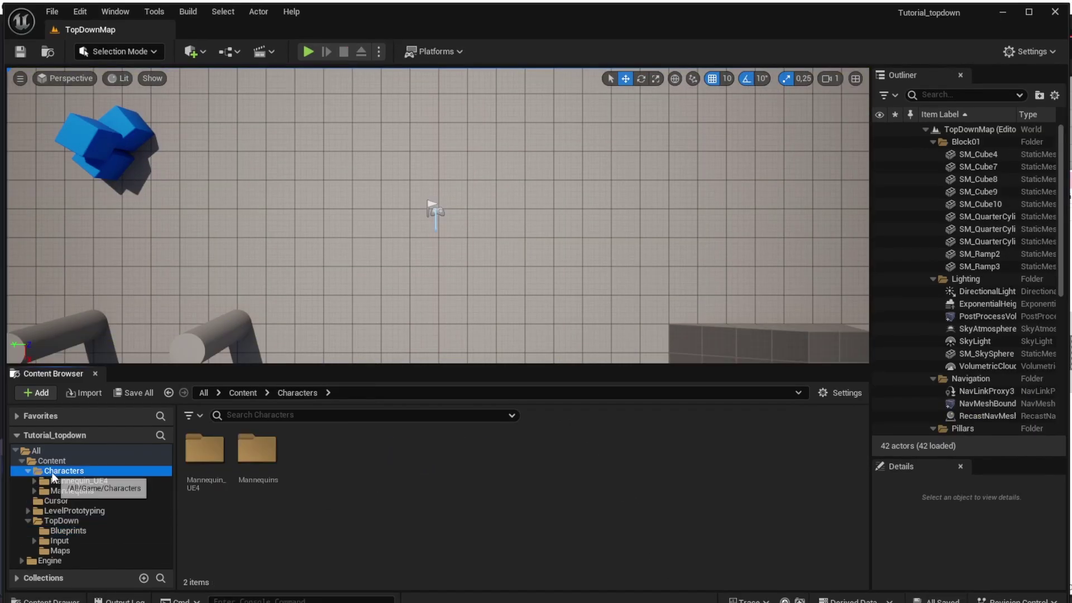
pyautogui.rightClick(319, 431)
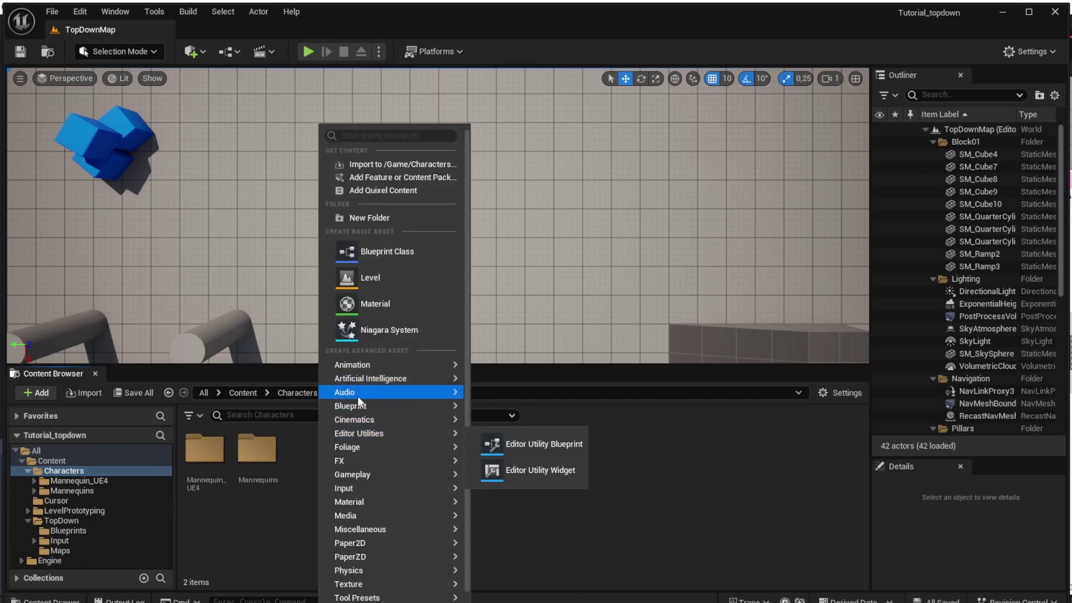
pyautogui.click(383, 217)
pyautogui.write('Hero')
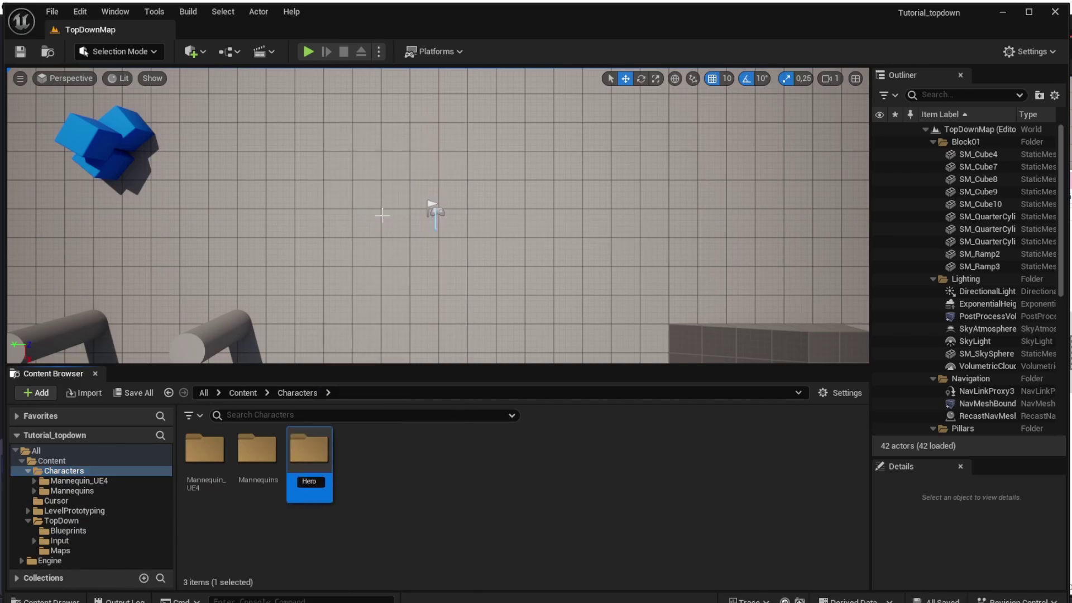
pyautogui.press('Return')
# Create a folder named Sprites inside the Hero folder and open it.
pyautogui.doubleClick(215, 459)
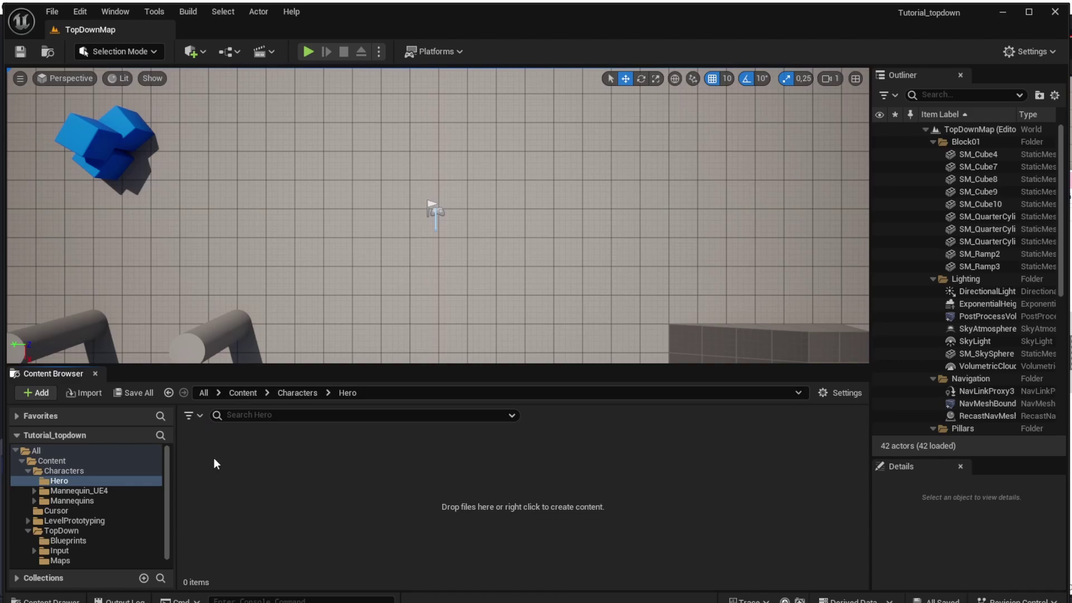
pyautogui.rightClick(276, 444)
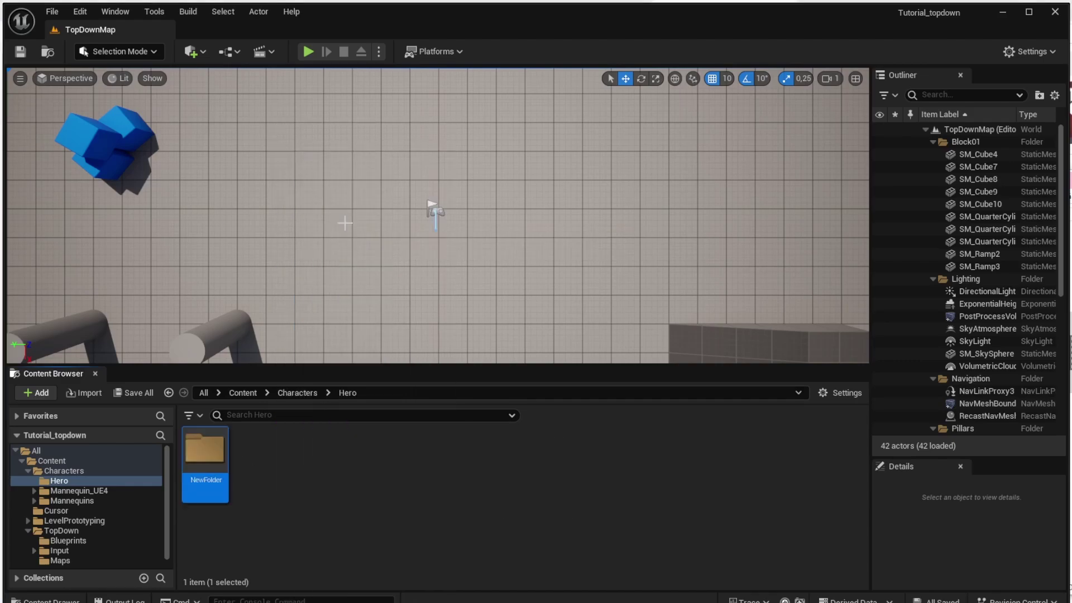
pyautogui.press('F2')
pyautogui.write('Sprites')
pyautogui.press('Return')
pyautogui.press('Return')
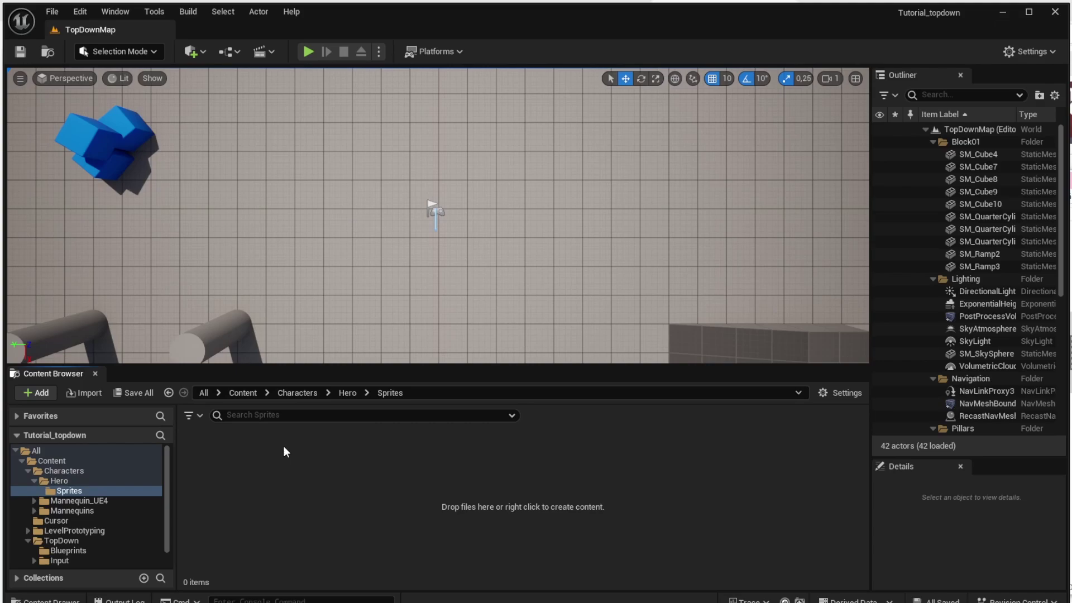
# Import all the down, left, right and up idle images from the character template's idle folder into the Sprites folder.
pyautogui.click(97, 395)
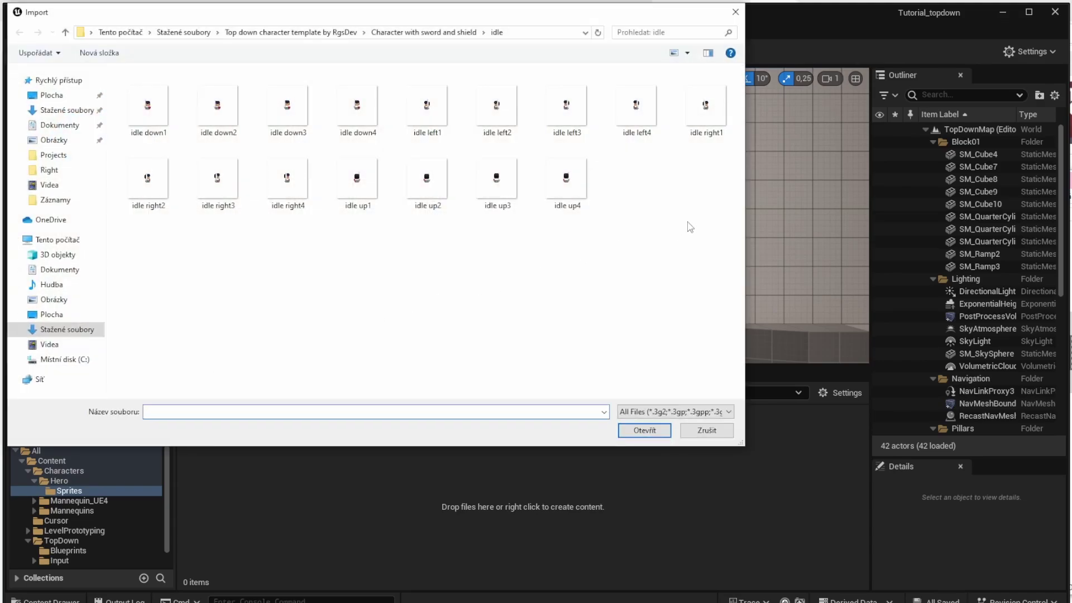
pyautogui.moveTo(702, 211); pyautogui.dragTo(174, 57)
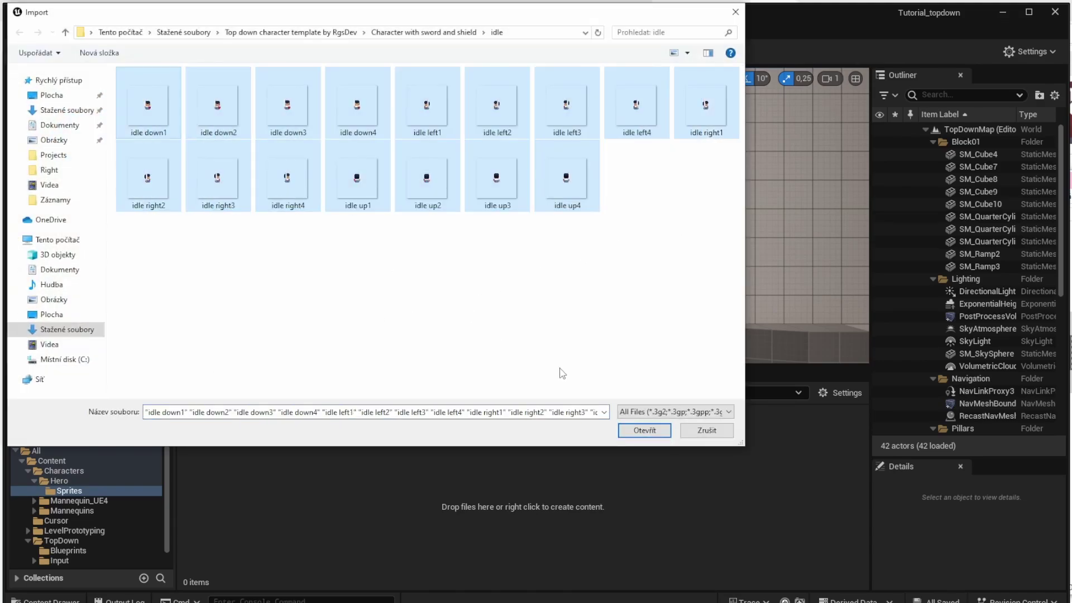
pyautogui.click(644, 430)
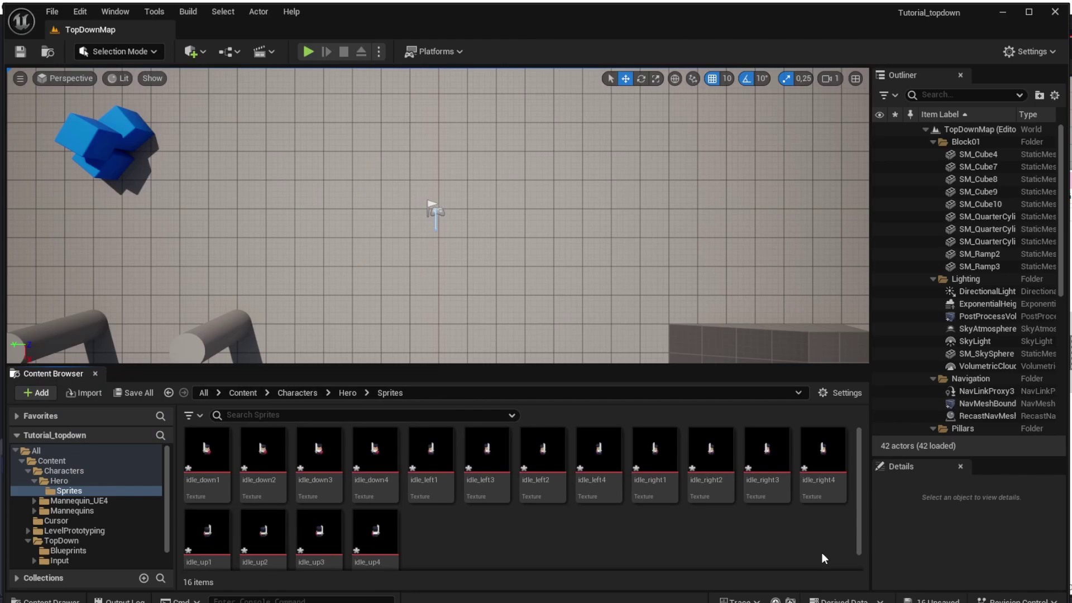
# Apply the Paper2D texture settings to all the imported idle textures.
pyautogui.click(206, 458)
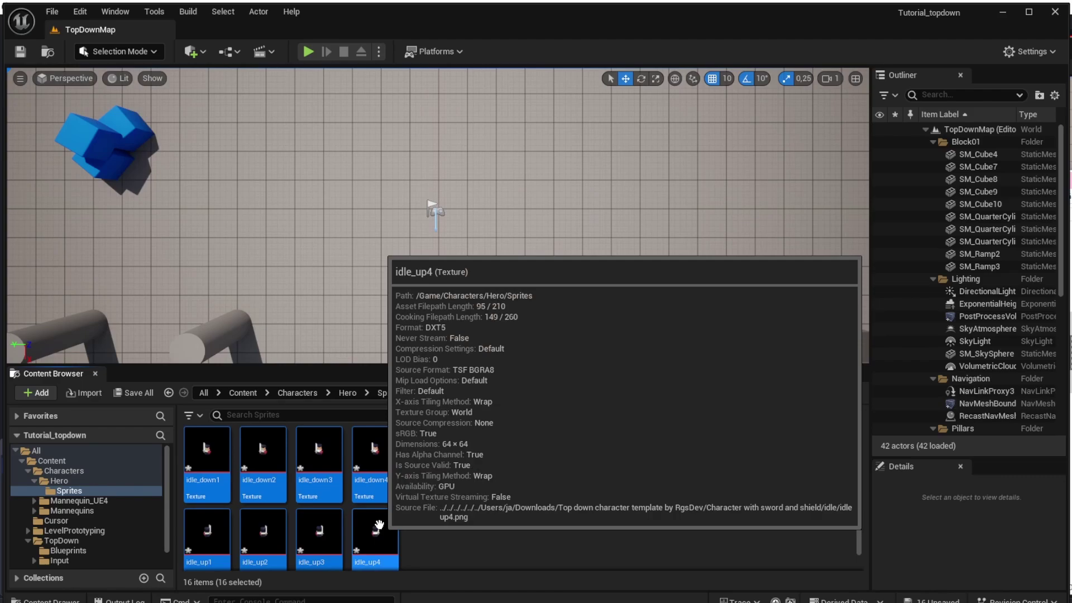
pyautogui.keyDown('shift'); pyautogui.click(379, 524); pyautogui.keyUp('shift')
pyautogui.rightClick(376, 437)
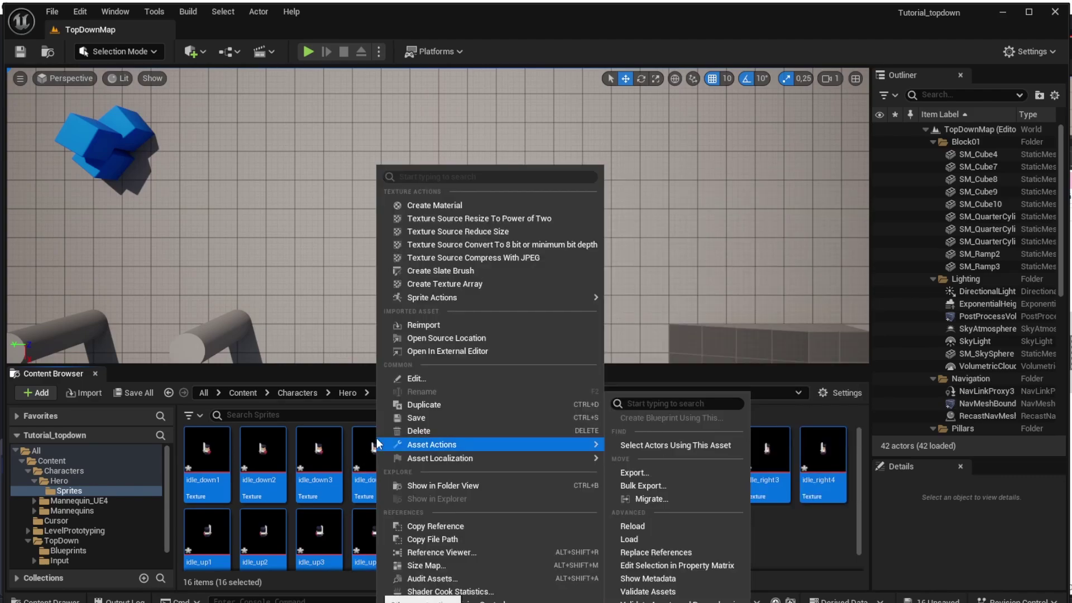
pyautogui.moveTo(454, 298)
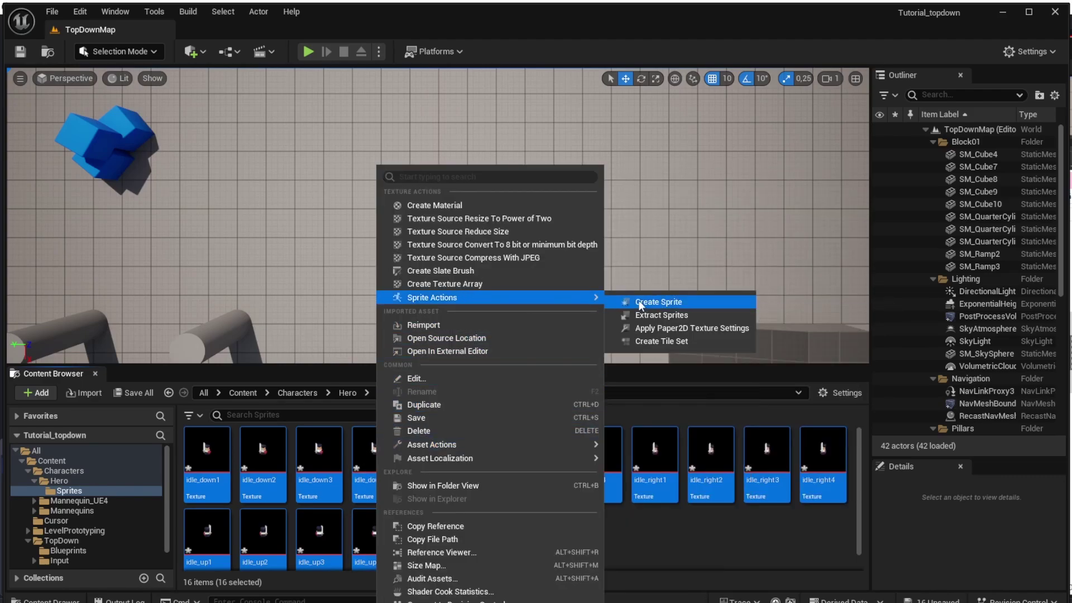
pyautogui.click(701, 328)
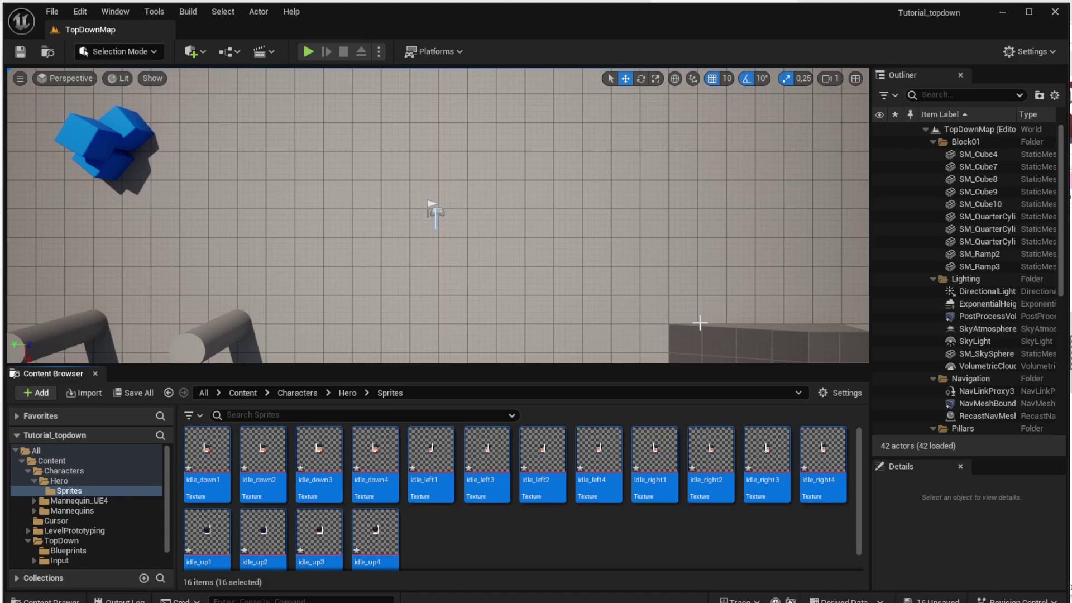
# Create sprites from all the selected idle textures.
pyautogui.rightClick(265, 438)
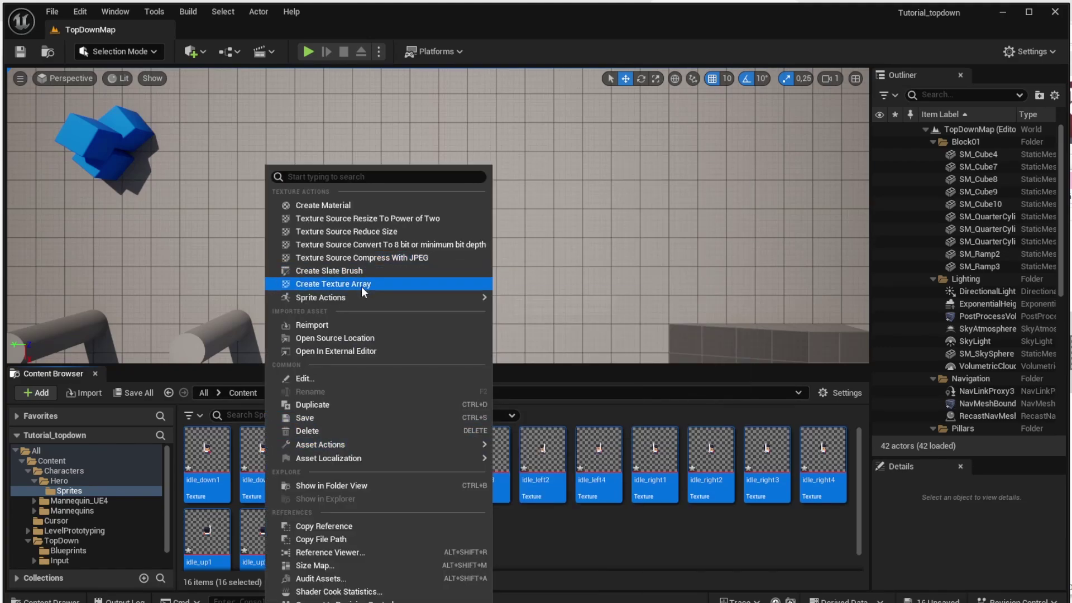
pyautogui.moveTo(361, 296)
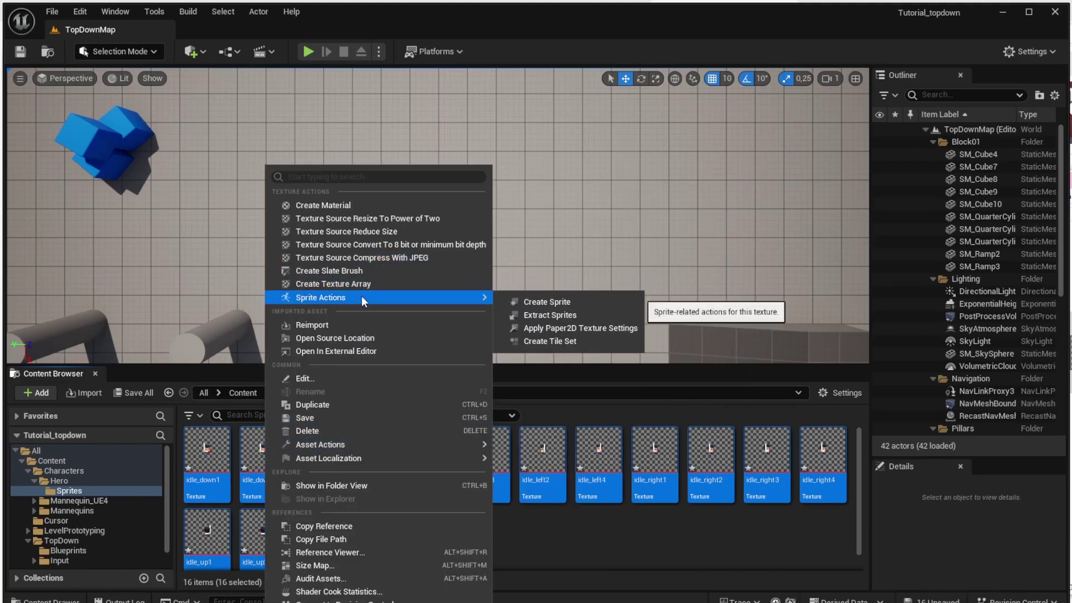
pyautogui.click(581, 303)
# Create a flipbook from the sprites idle_up1 to idle_up4 and name it FB_Hero_Idle_up.
pyautogui.click(431, 533)
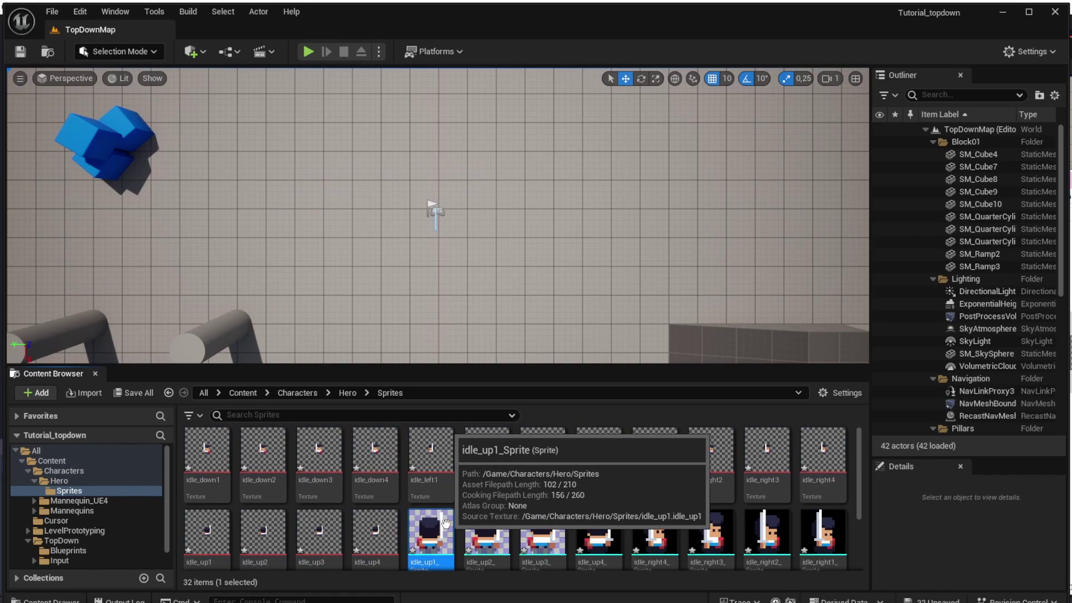
pyautogui.scroll(-2, 591, 536)
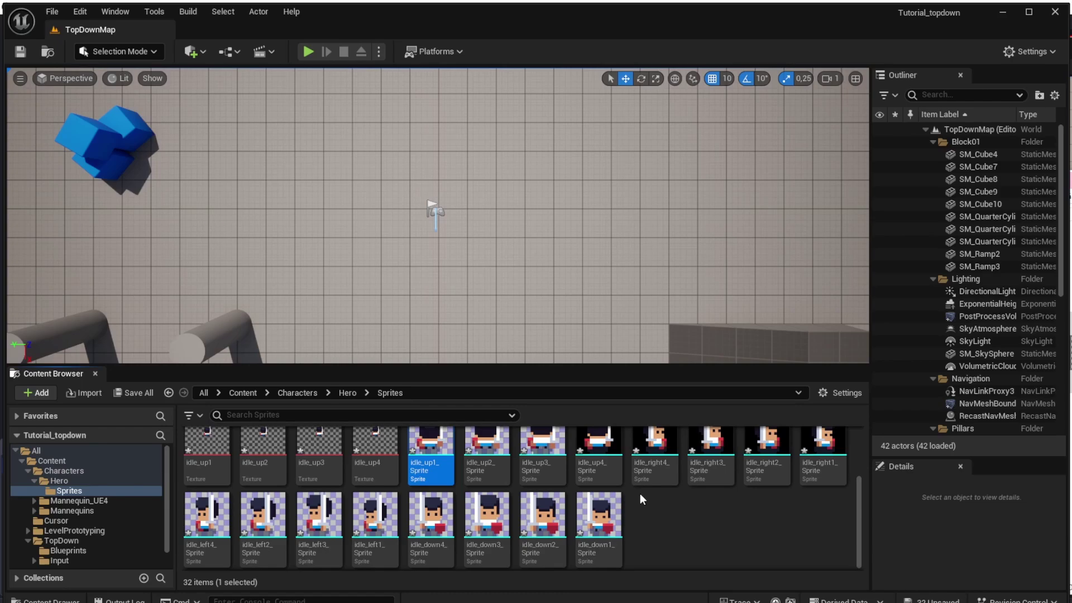
pyautogui.keyDown('shift'); pyautogui.click(601, 443); pyautogui.keyUp('shift')
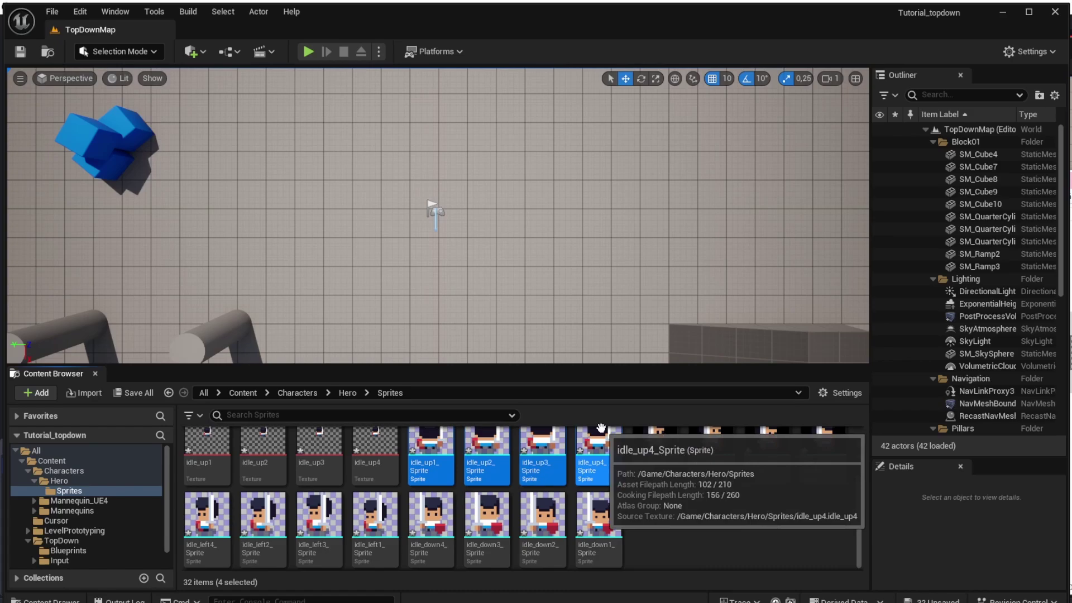
pyautogui.rightClick(603, 442)
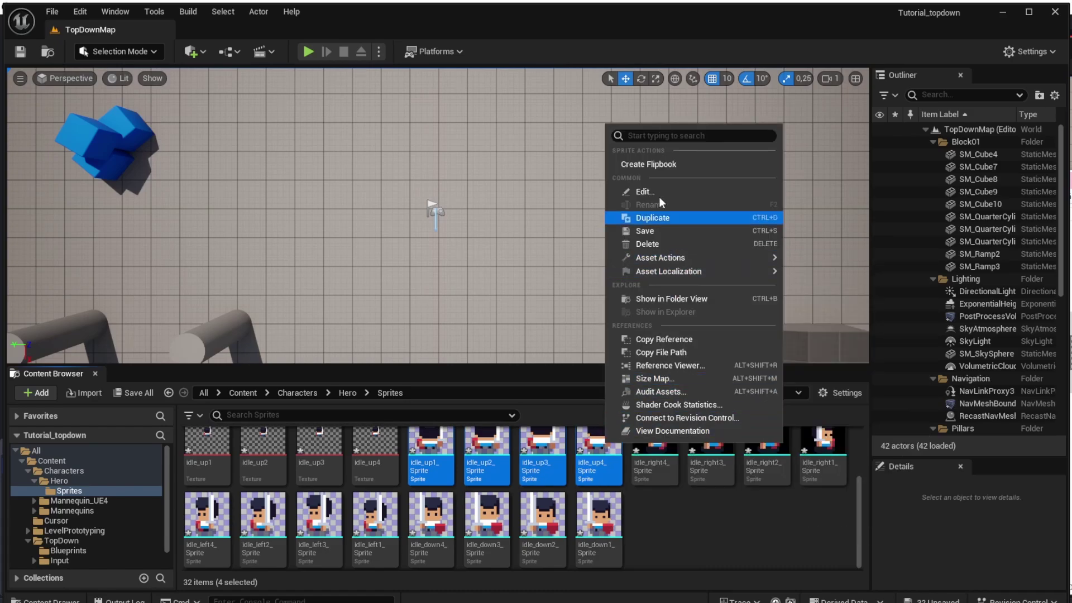
pyautogui.click(653, 170)
pyautogui.write('DB')
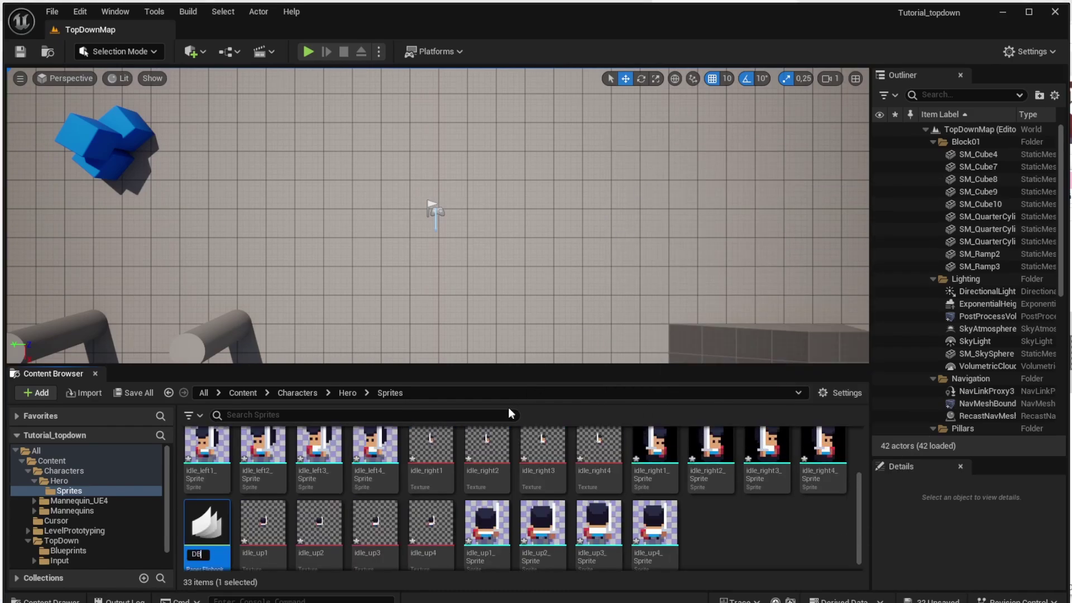
pyautogui.press('BackSpace')
pyautogui.press('BackSpace')
pyautogui.write('FB_Hero_Idle_up')
pyautogui.press('Return')
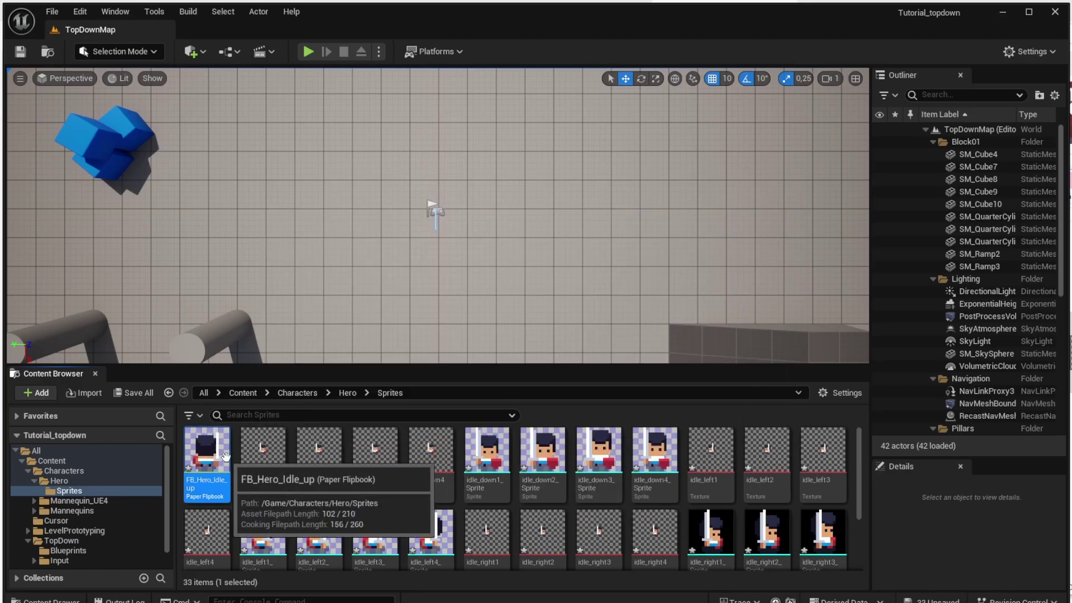
# Create a flipbook from the sprites idle_down1 to idle_down4 and name it FB_Hero_Idle_Down.
pyautogui.click(260, 452)
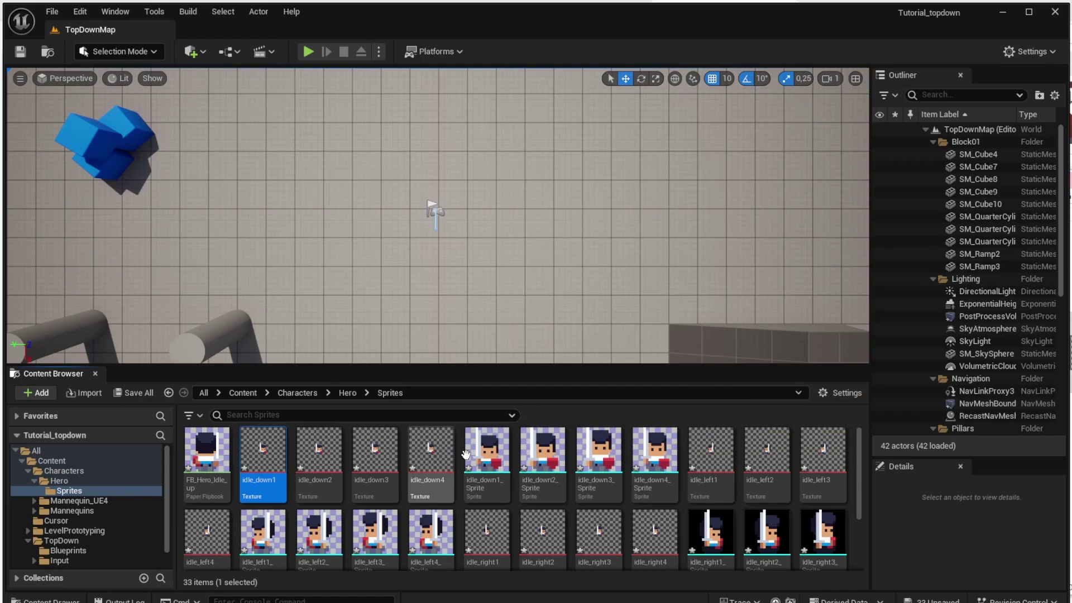
pyautogui.click(487, 452)
pyautogui.keyDown('shift'); pyautogui.click(673, 446); pyautogui.keyUp('shift')
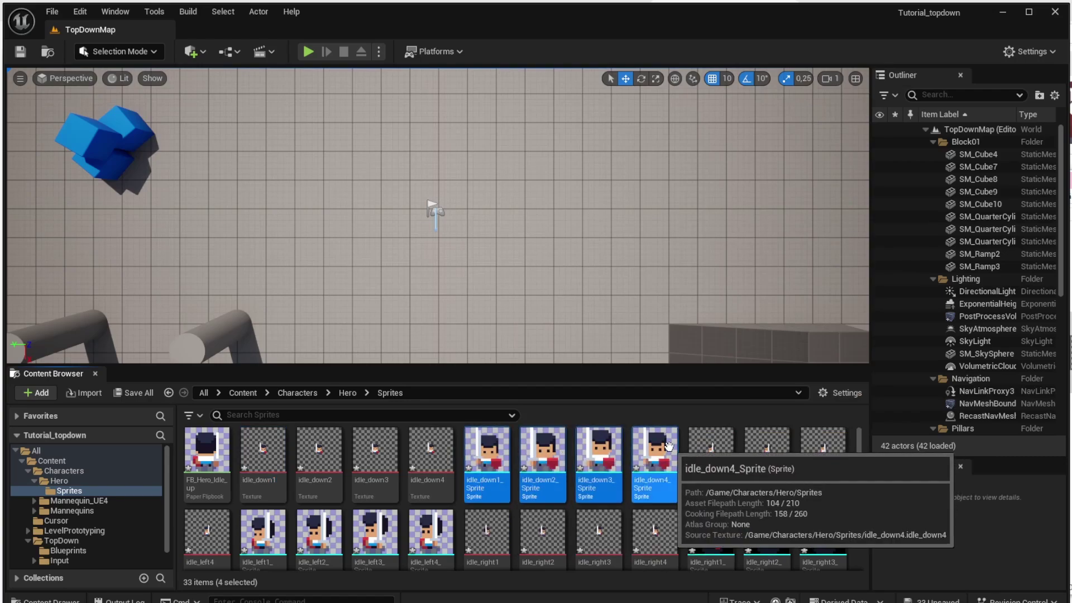
pyautogui.rightClick(674, 447)
pyautogui.click(727, 172)
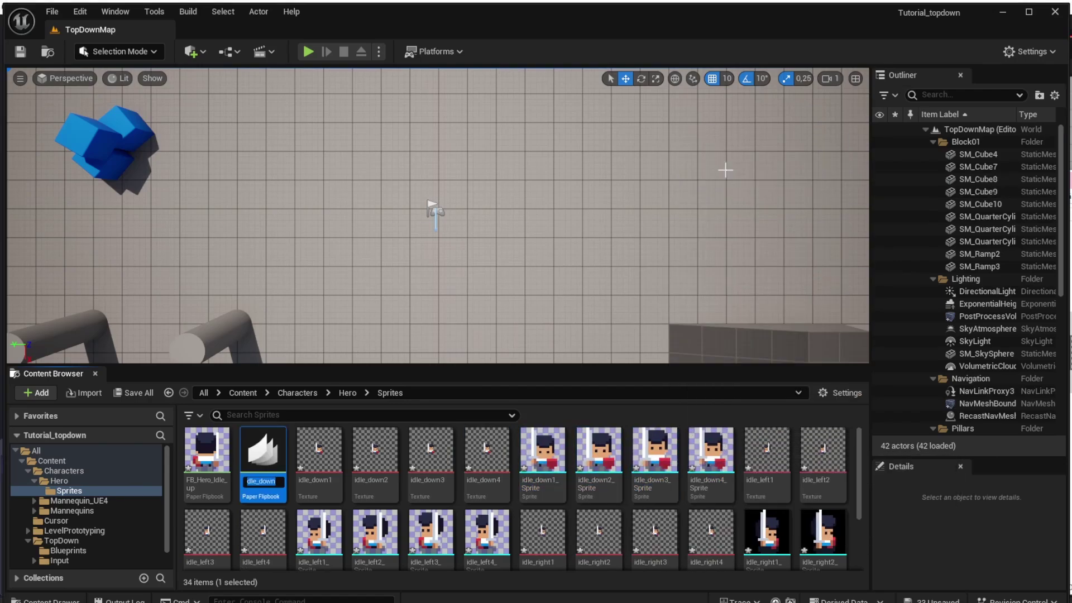
pyautogui.write('FB_Hero_idle_up')
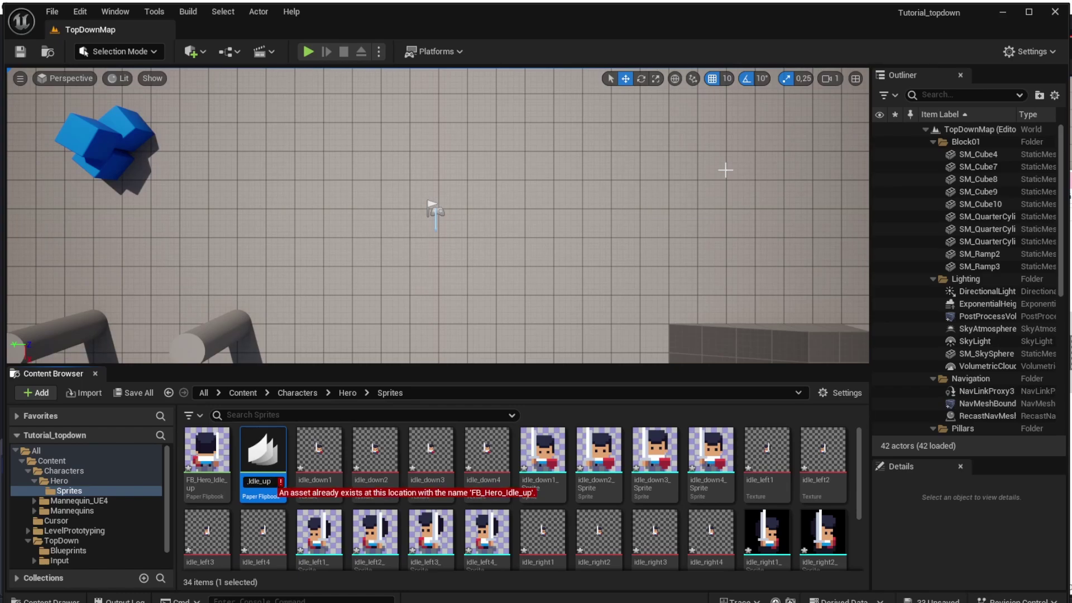
pyautogui.press('BackSpace')
pyautogui.press('BackSpace')
pyautogui.write('dow')
pyautogui.press('BackSpace')
pyautogui.press('BackSpace')
pyautogui.press('BackSpace')
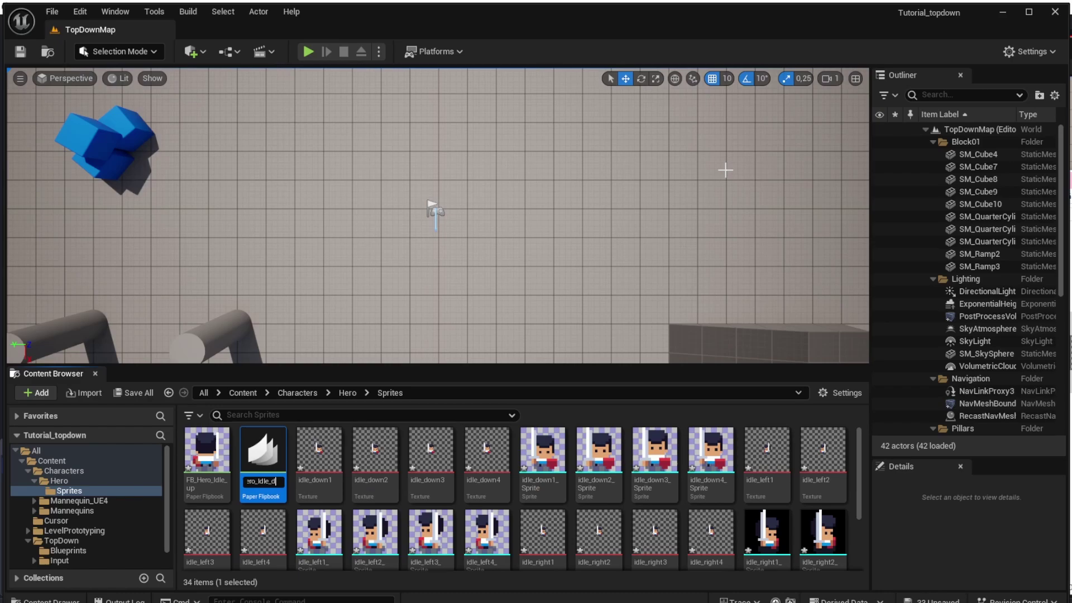
pyautogui.write('Down')
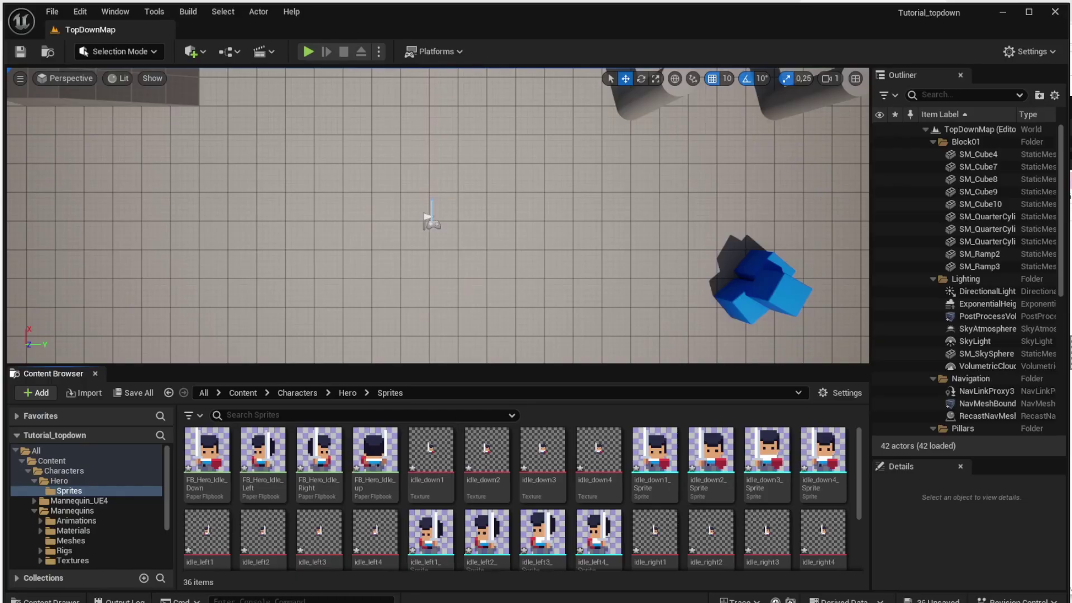
# Open the BP_TopDownCharacter blueprint and clear the skeletal mesh asset of its Mesh component.
pyautogui.scroll(-3, 101, 549)
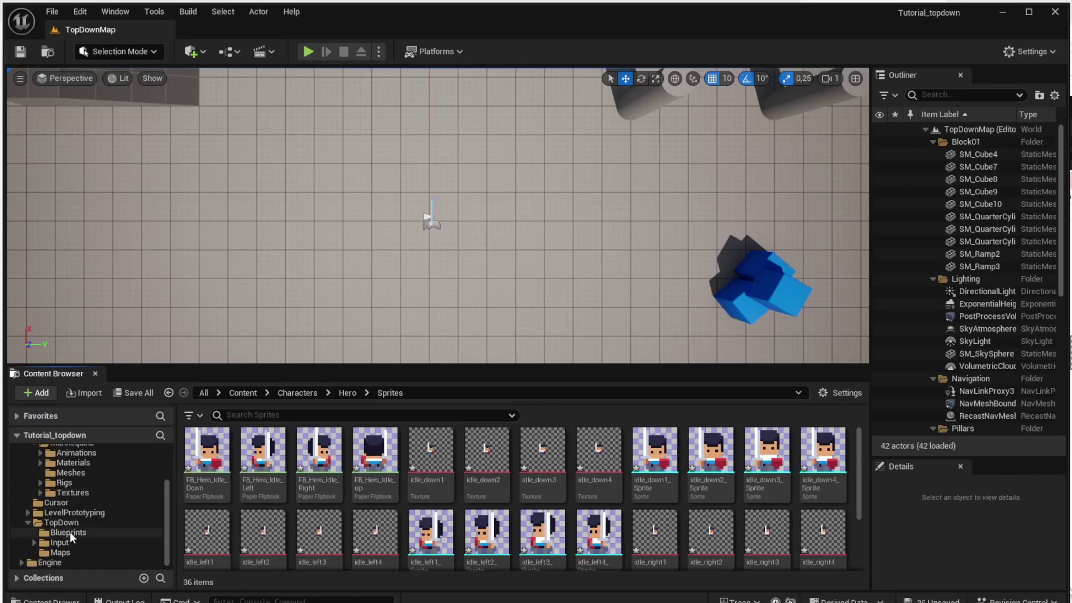
pyautogui.click(69, 533)
pyautogui.click(198, 444)
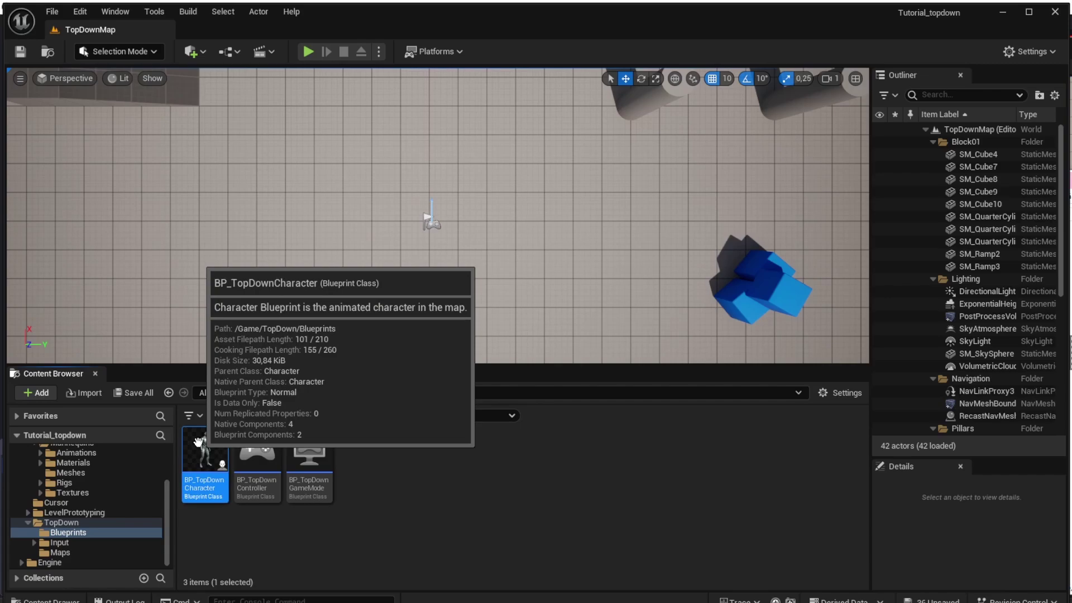
pyautogui.doubleClick(199, 443)
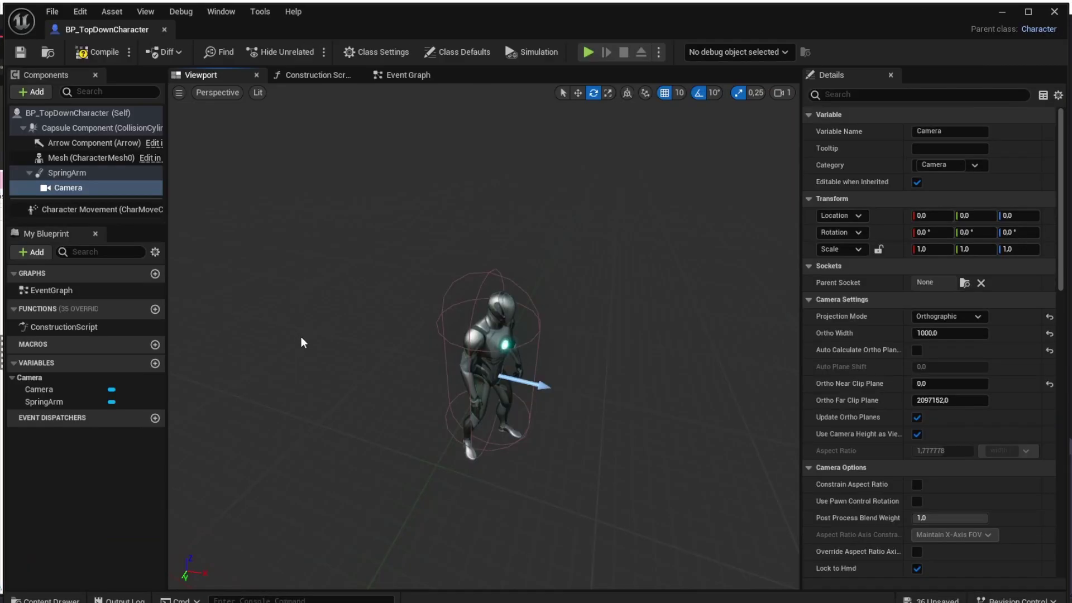
pyautogui.click(485, 332)
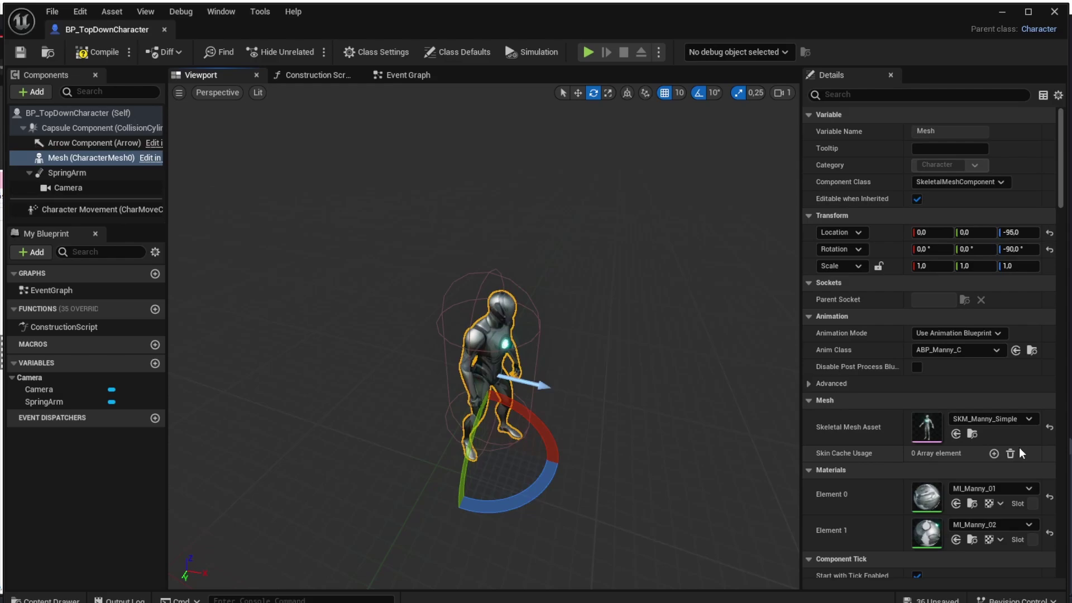
pyautogui.click(1048, 429)
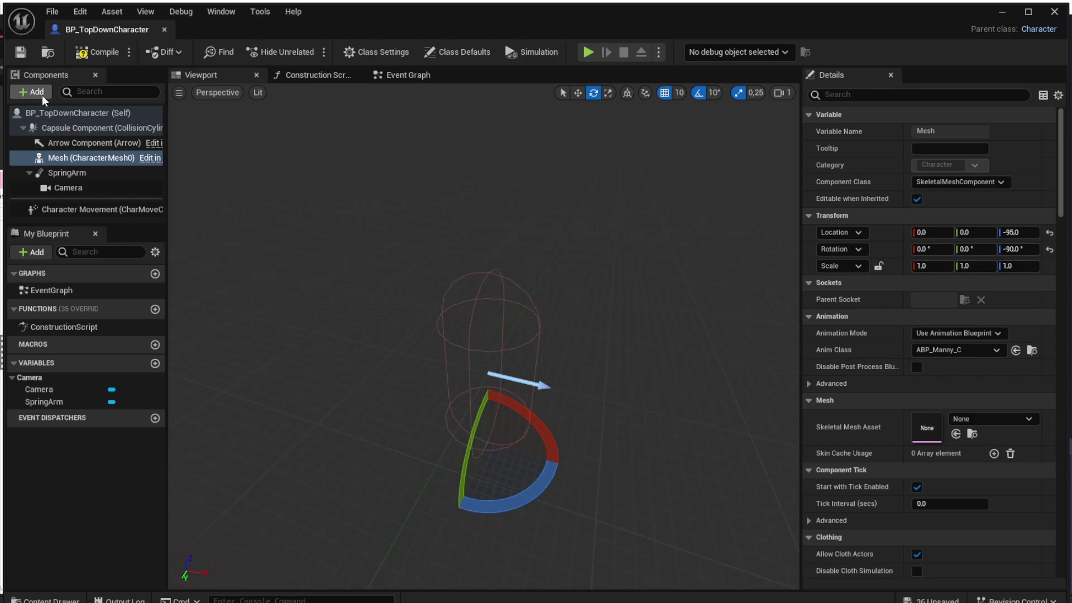
# Add a Paper Flipbook component under the character's Mesh component.
pyautogui.click(34, 92)
pyautogui.write('Filpbo')
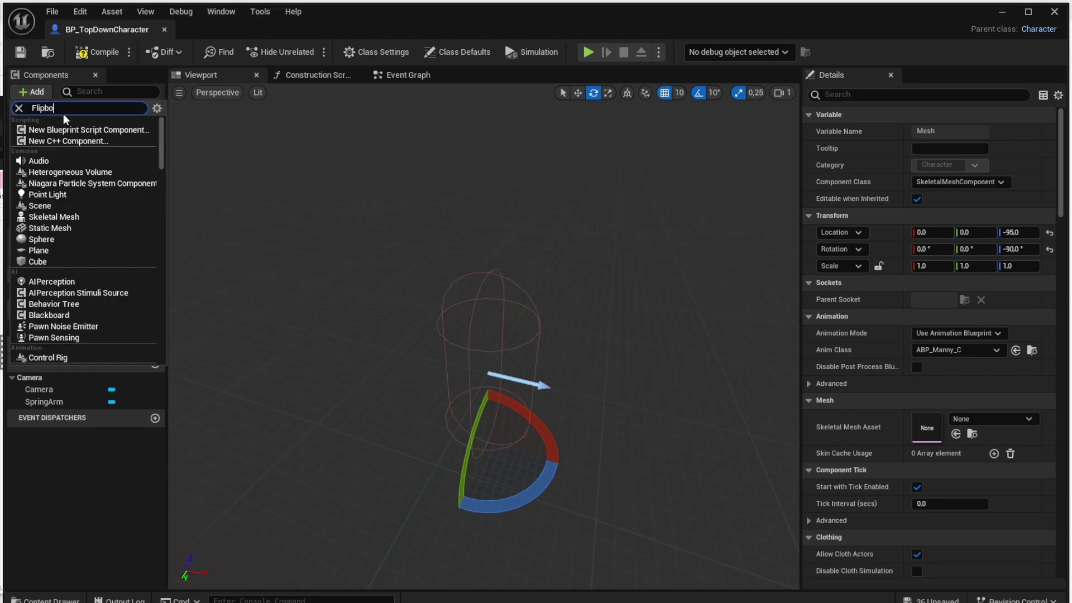
pyautogui.write('ok')
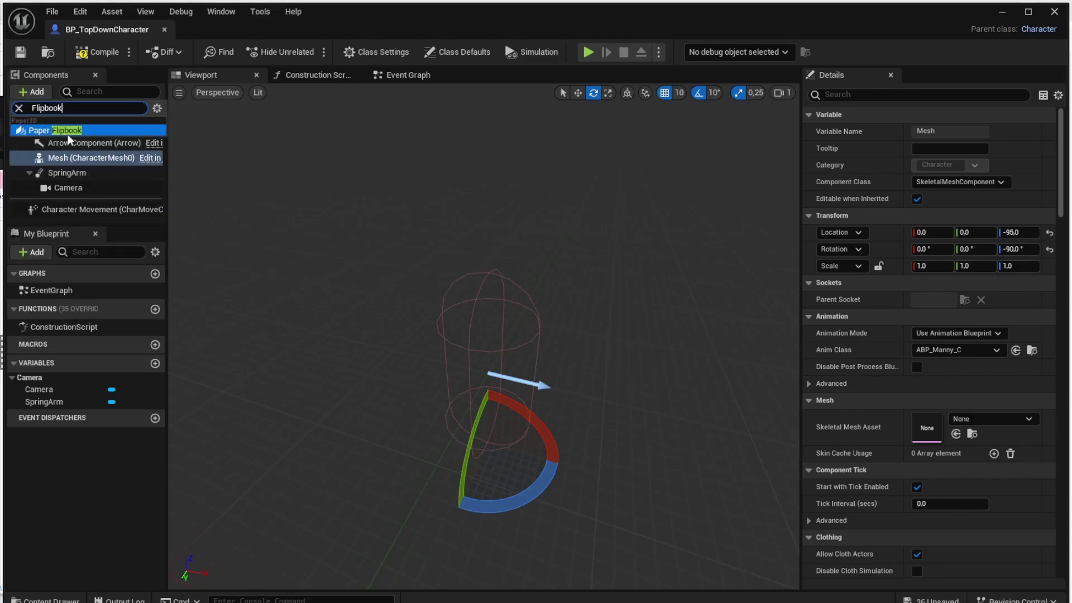
pyautogui.click(68, 133)
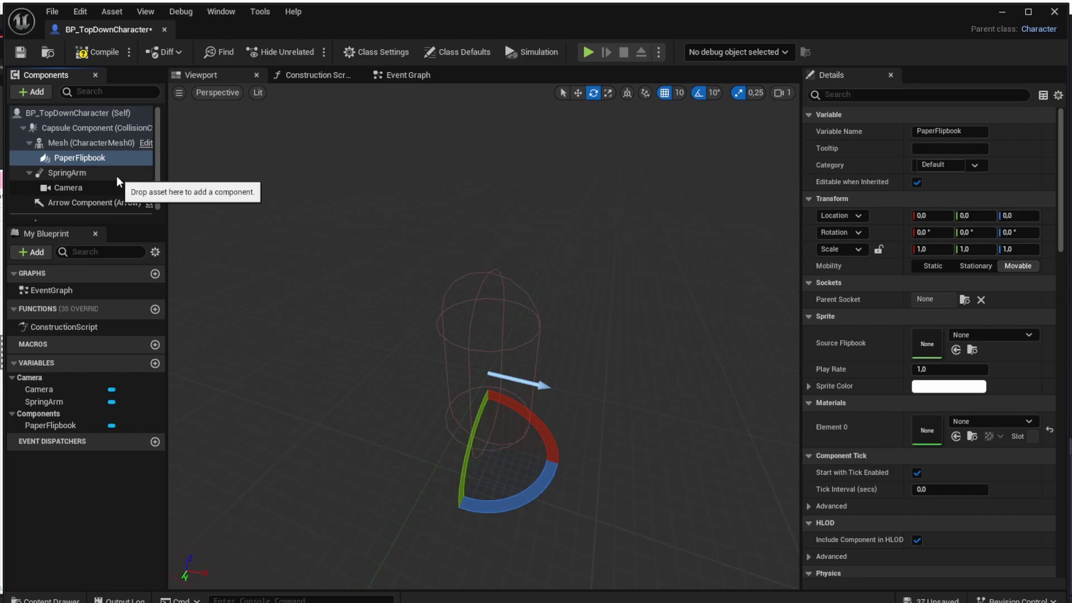
# Set FB_Hero_Idle_Down as the source flipbook of the PaperFlipbook component.
pyautogui.click(974, 337)
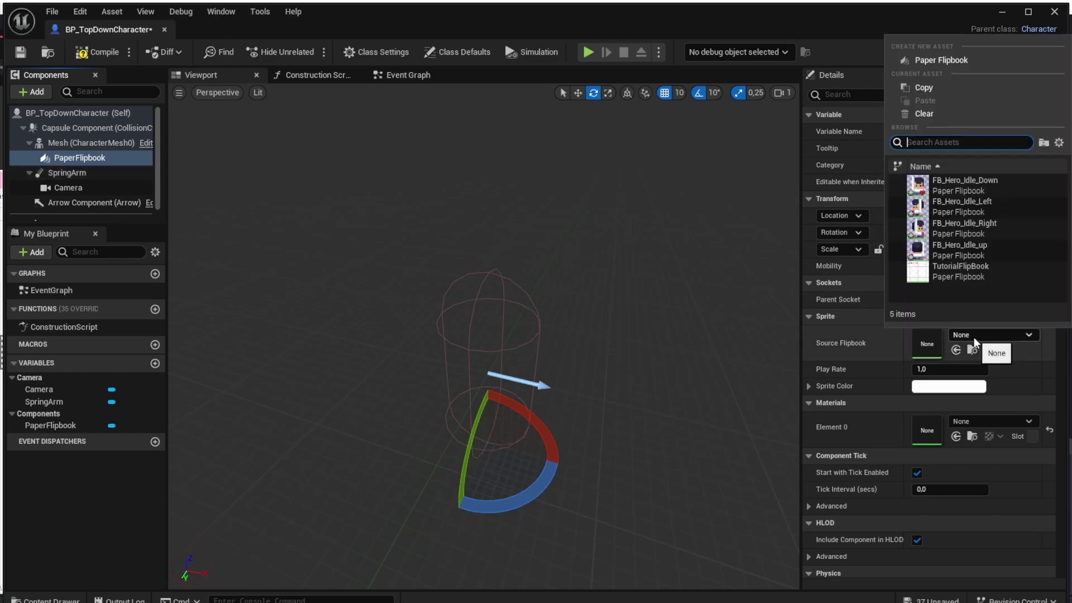
pyautogui.click(981, 193)
pyautogui.scroll(5, 524, 477)
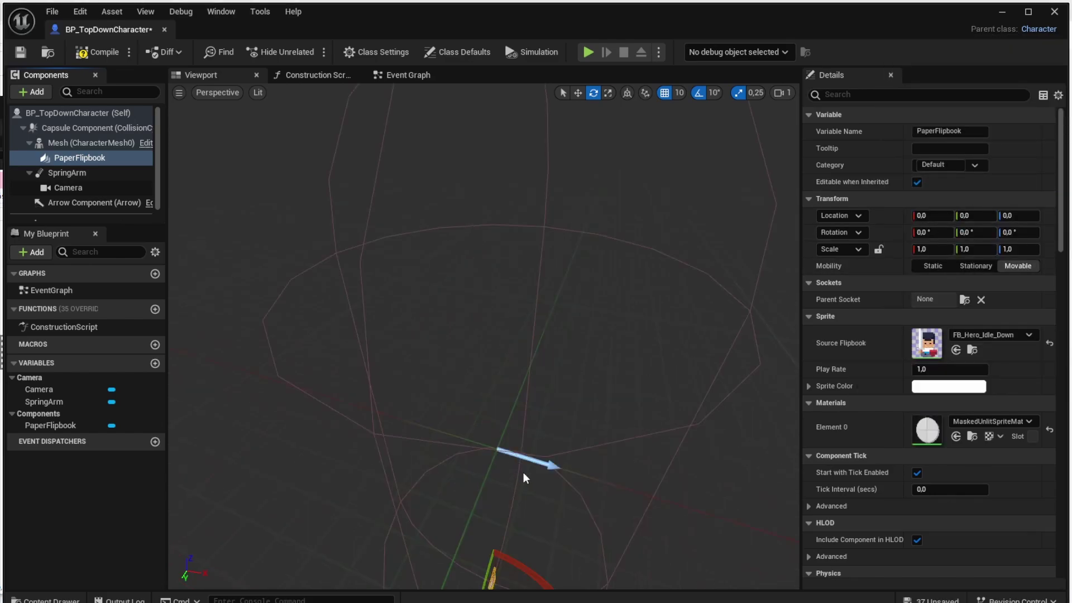
pyautogui.scroll(6, 524, 477)
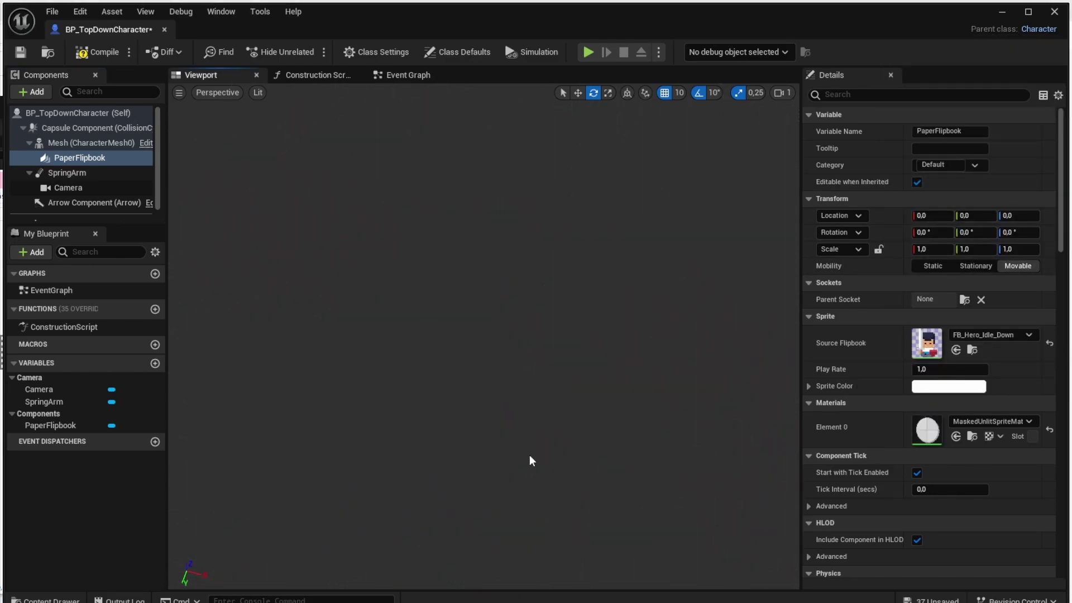
pyautogui.scroll(-5, 531, 460)
pyautogui.moveTo(542, 459)
pyautogui.mouseDown(button='right')
pyautogui.moveTo(525, 447)
pyautogui.moveTo(553, 452)
pyautogui.moveTo(536, 441)
pyautogui.mouseUp(button='right')
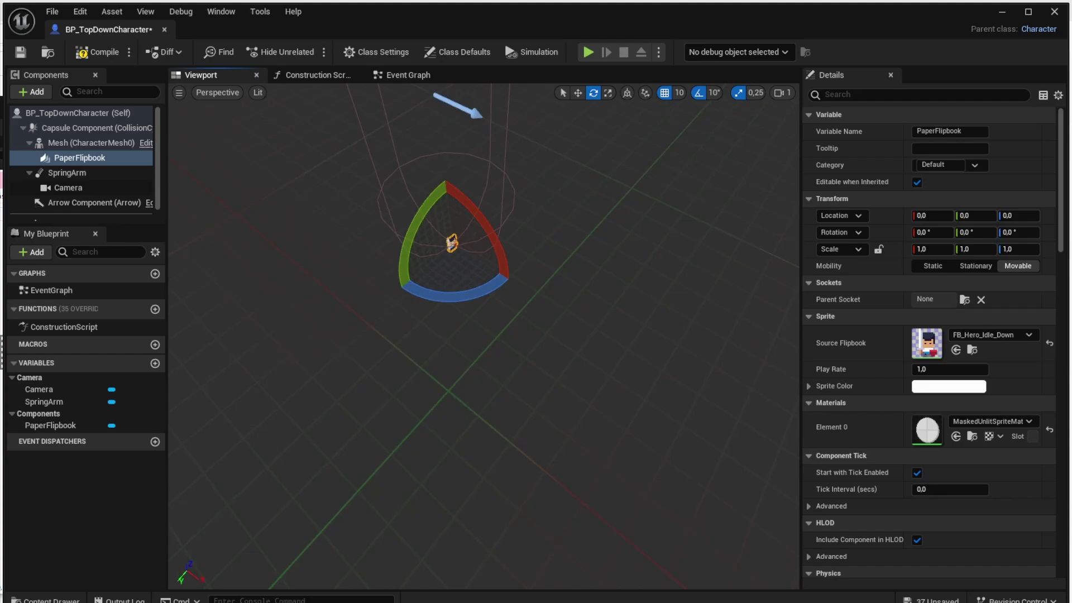
pyautogui.scroll(5, 444, 246)
pyautogui.scroll(-5, 441, 223)
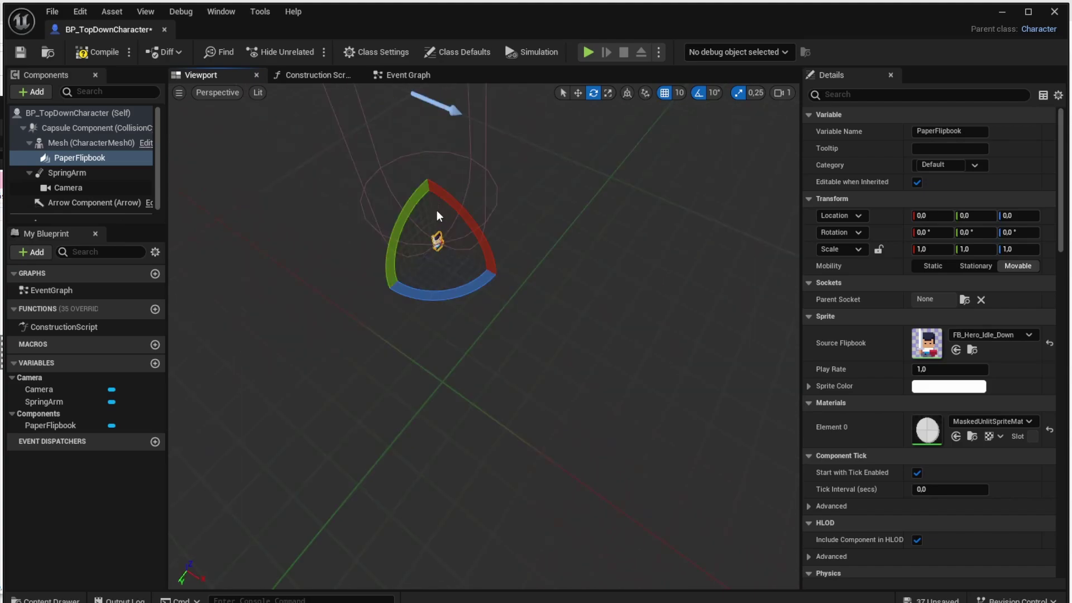
pyautogui.moveTo(438, 216); pyautogui.dragTo(440, 277, button='right')
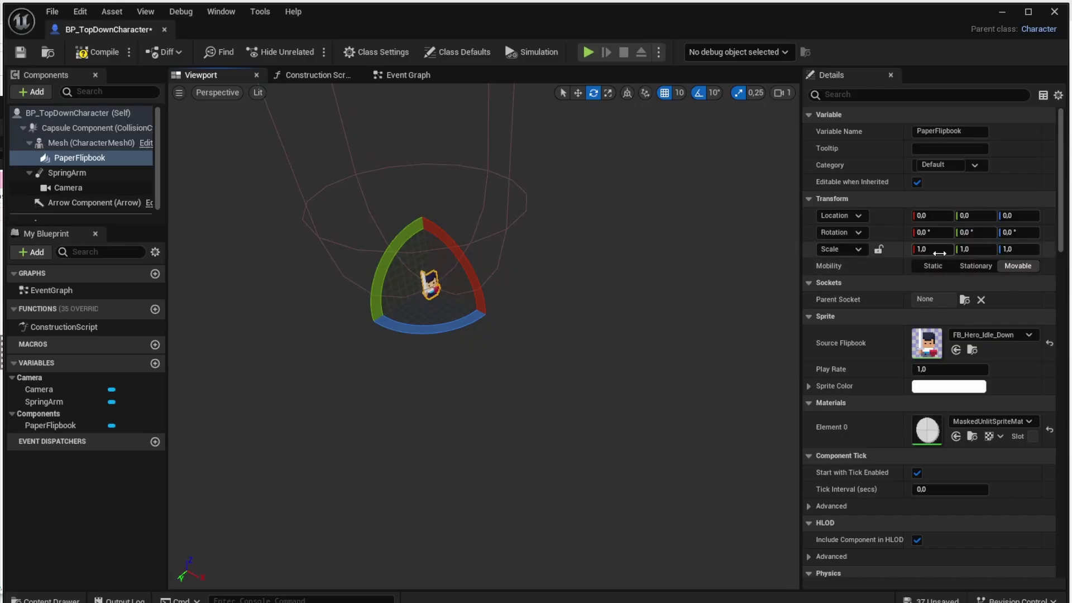
# Set the PaperFlipbook component's scale to 3 on all three axes.
pyautogui.click(936, 248)
pyautogui.write('3')
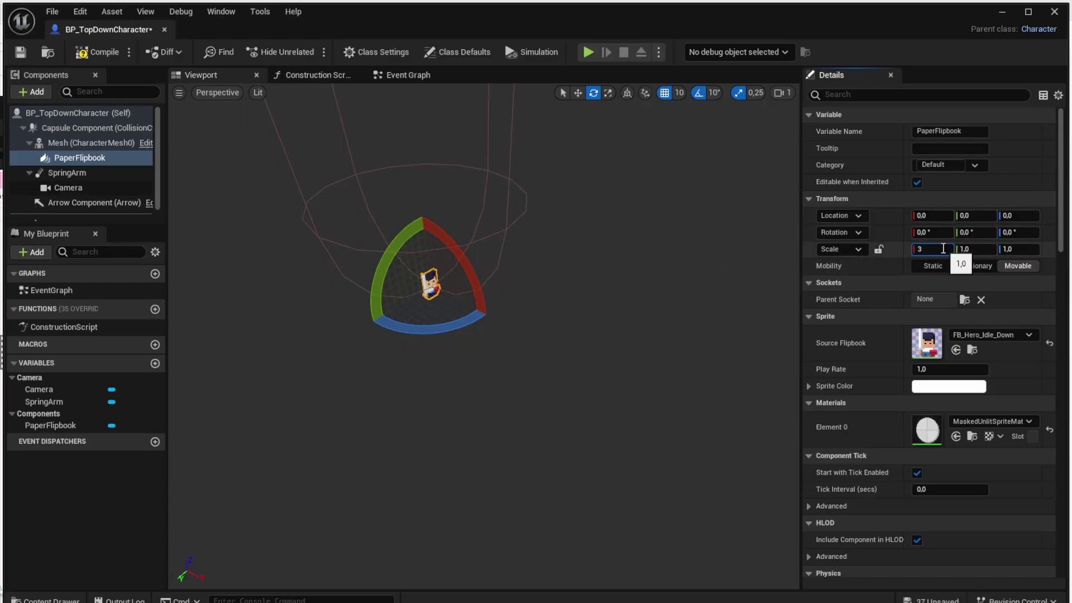
pyautogui.press('Tab')
pyautogui.write('3')
pyautogui.press('Tab')
pyautogui.write('3')
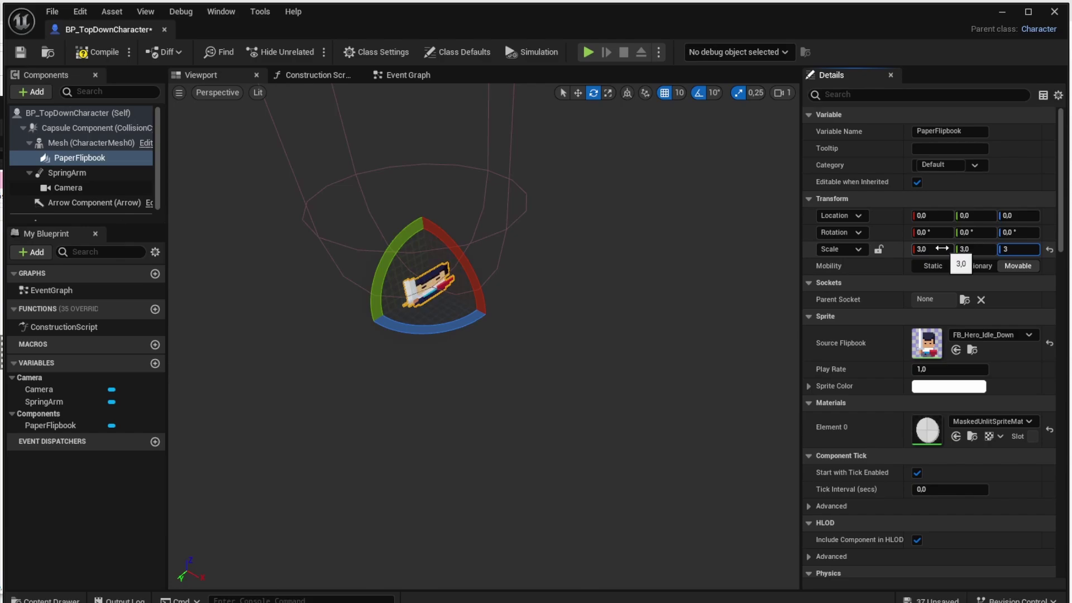
pyautogui.press('Tab')
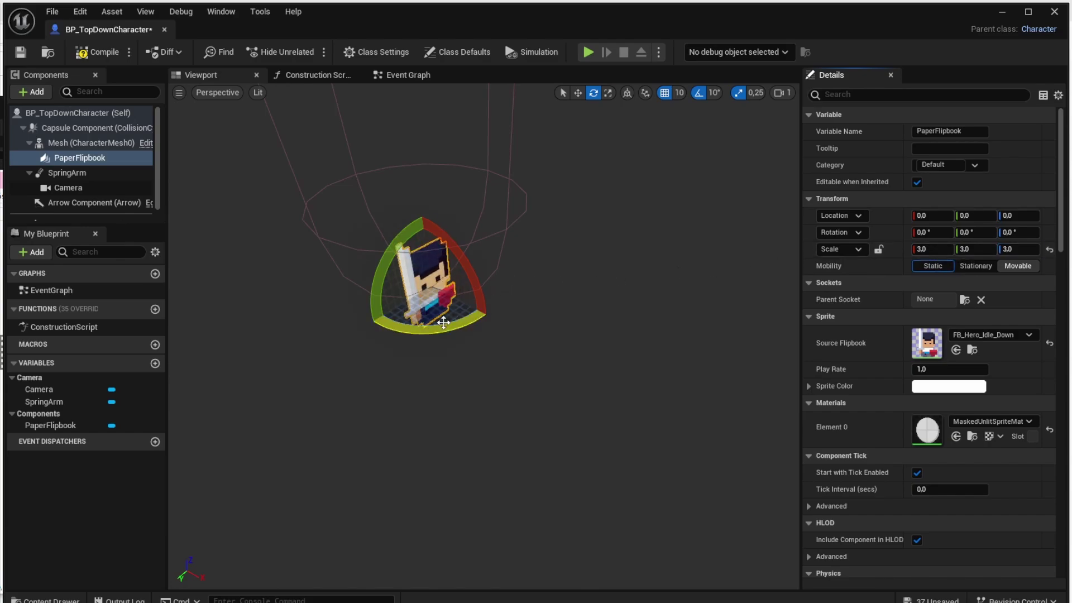
# Rotate the flipbook by -90 degrees about X so the sprite lies flat, and save and compile the blueprint.
pyautogui.moveTo(443, 322); pyautogui.dragTo(366, 335)
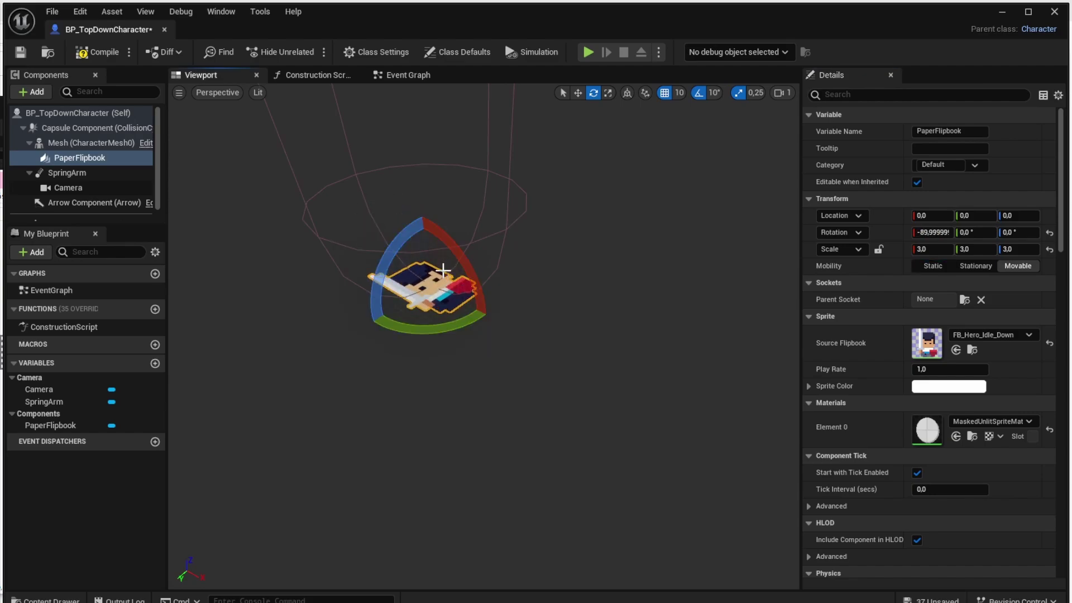
pyautogui.hotkey('ctrl', 's')
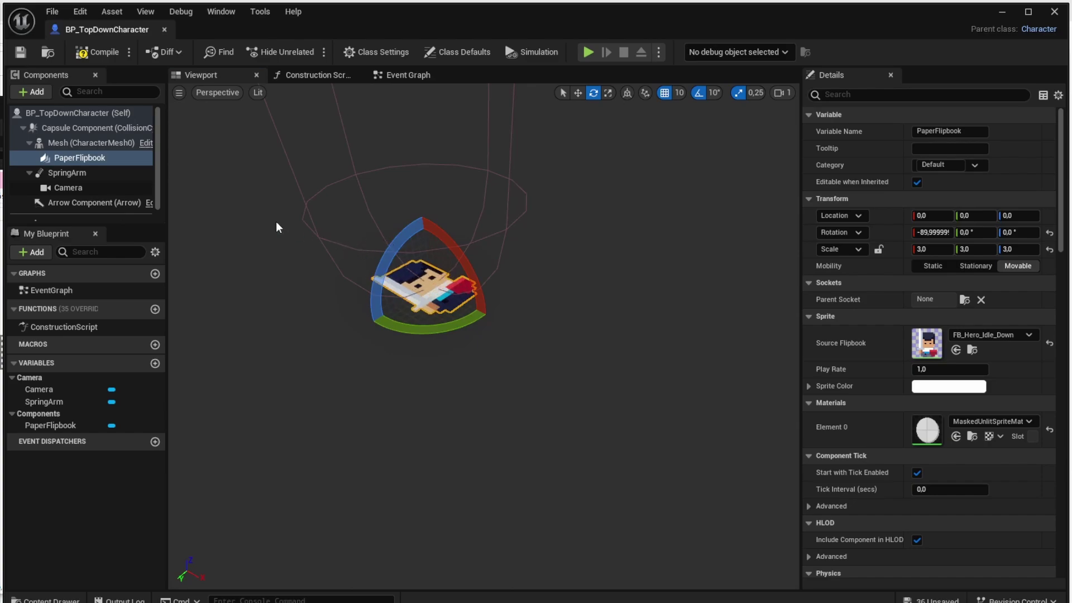
pyautogui.click(96, 52)
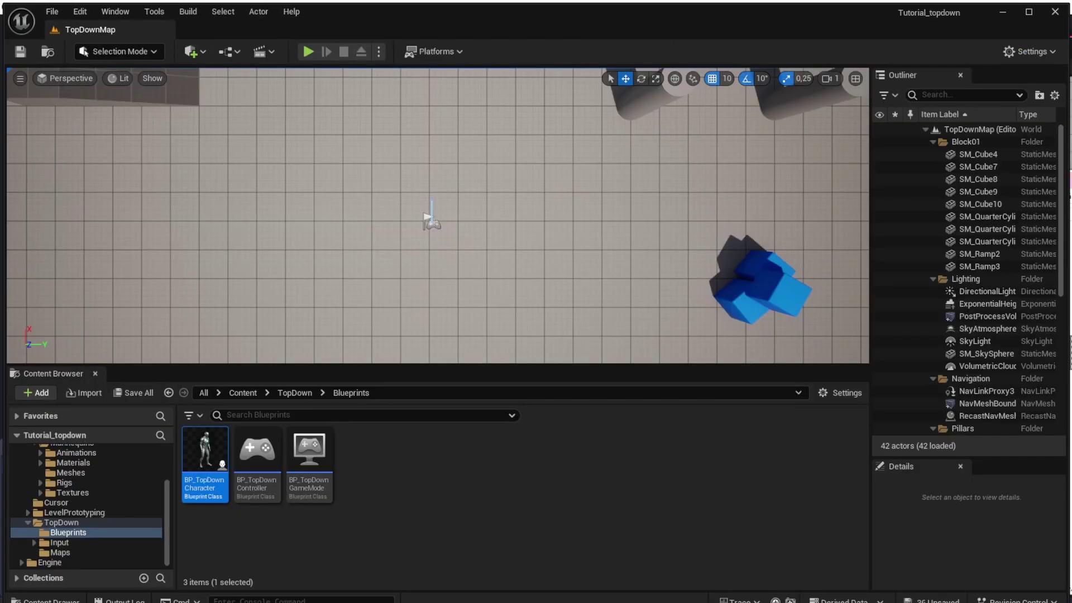
# Play the level, walk the sprite hero sideways to see how it turns while moving, and stop playing.
pyautogui.click(309, 52)
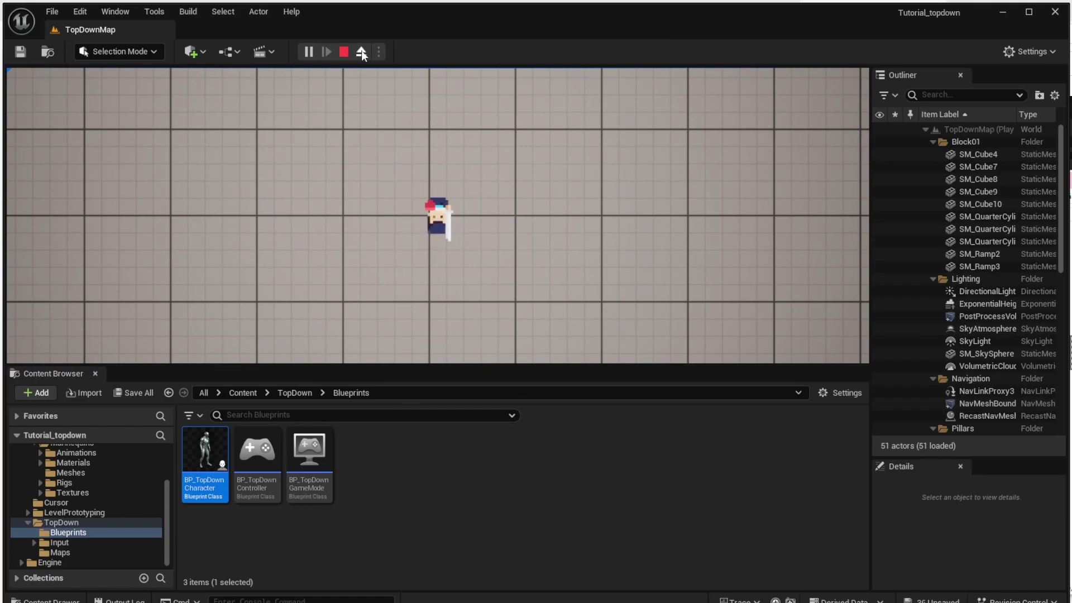
pyautogui.click(544, 204)
pyautogui.click(332, 219)
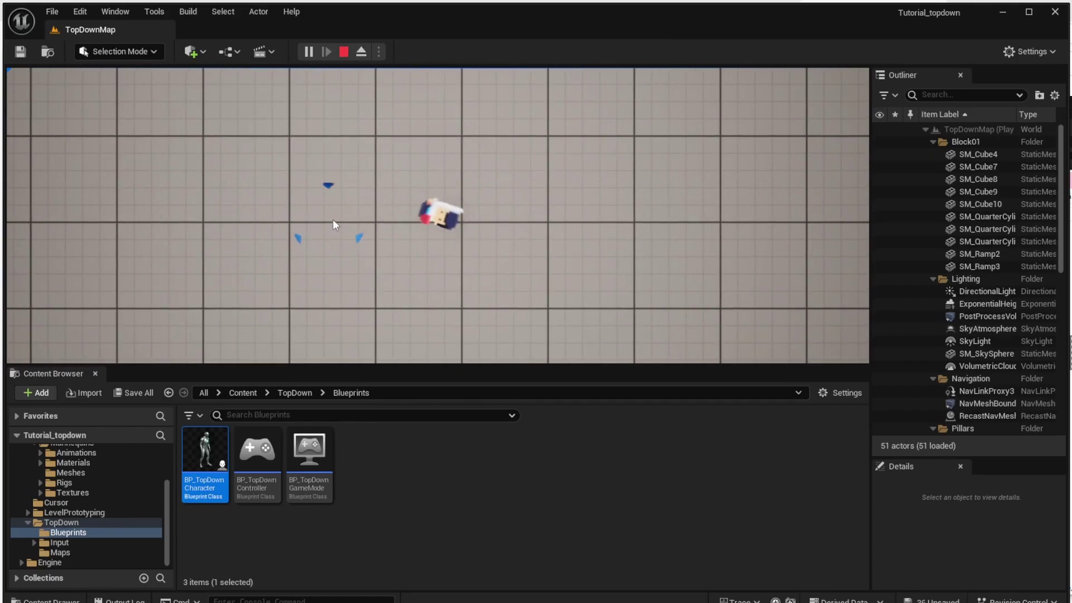
pyautogui.click(344, 52)
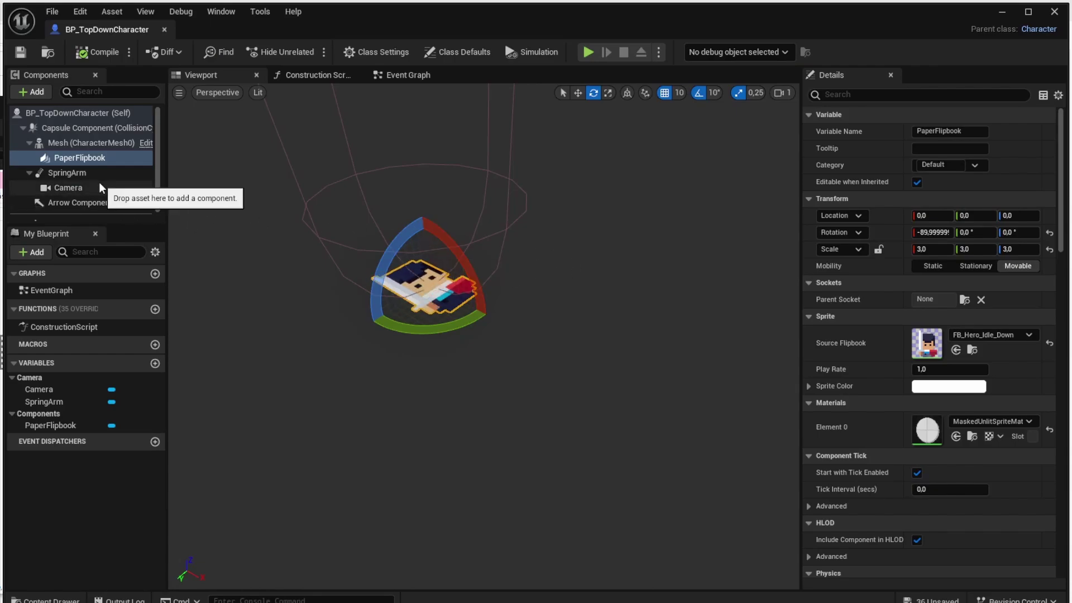
# Disable Orient Rotation to Movement in the rotation settings of the Character Movement component.
pyautogui.scroll(-1, 102, 196)
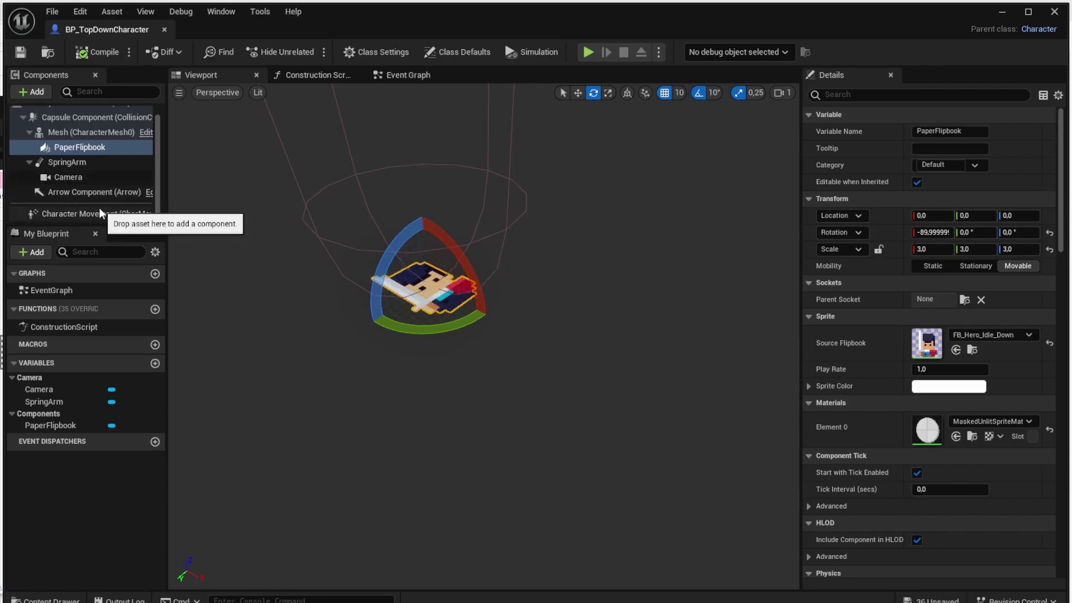
pyautogui.click(102, 213)
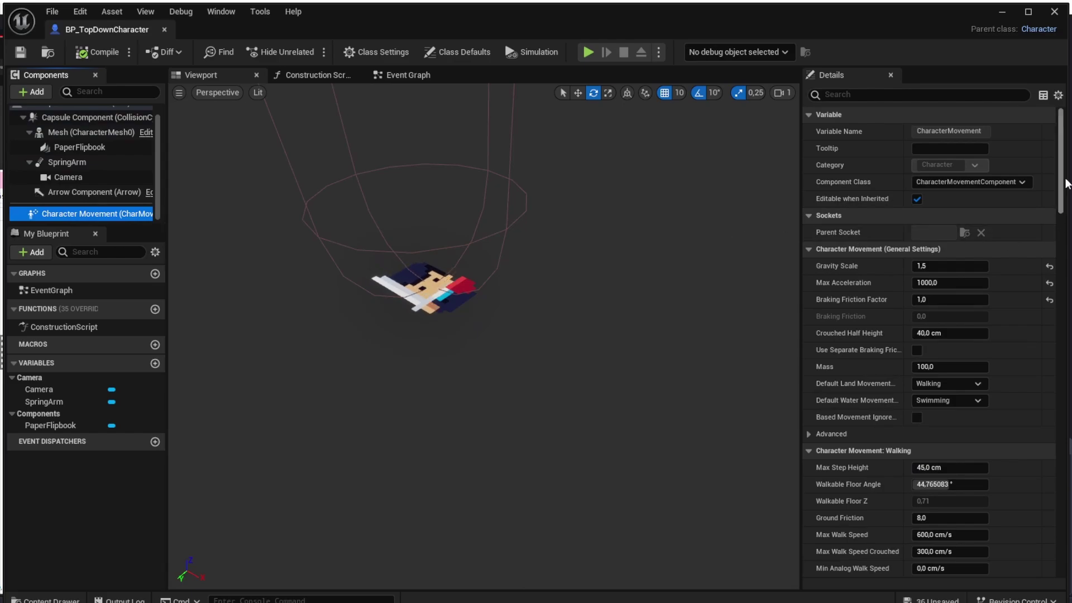
pyautogui.scroll(-3, 1062, 187)
pyautogui.moveTo(1061, 187); pyautogui.dragTo(1041, 336)
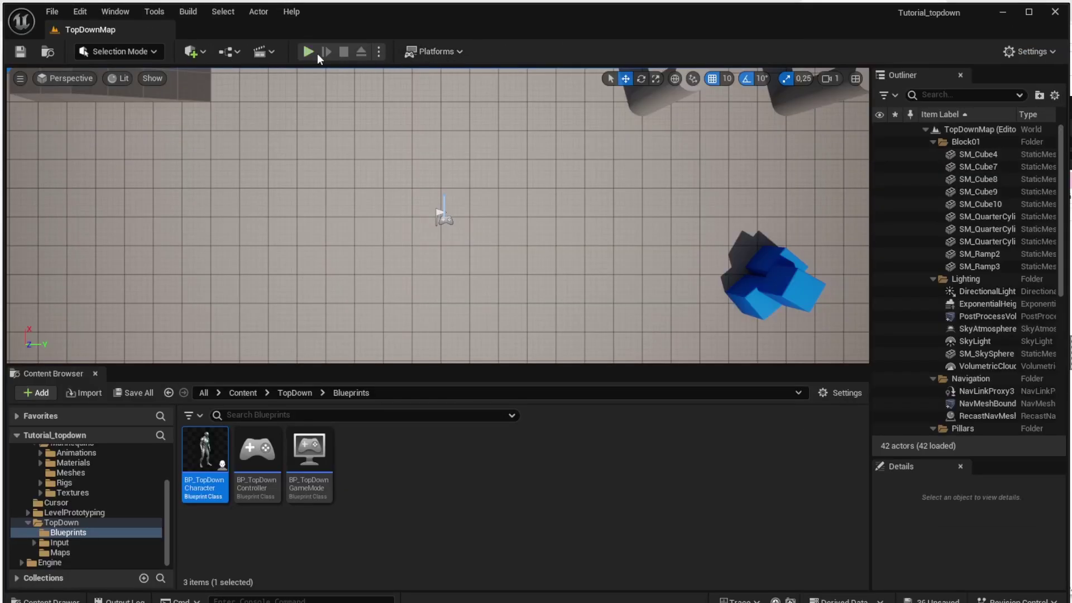
# Play the level and walk the hero sideways, up and down to check its rotation, and end the session.
pyautogui.click(314, 52)
pyautogui.click(571, 224)
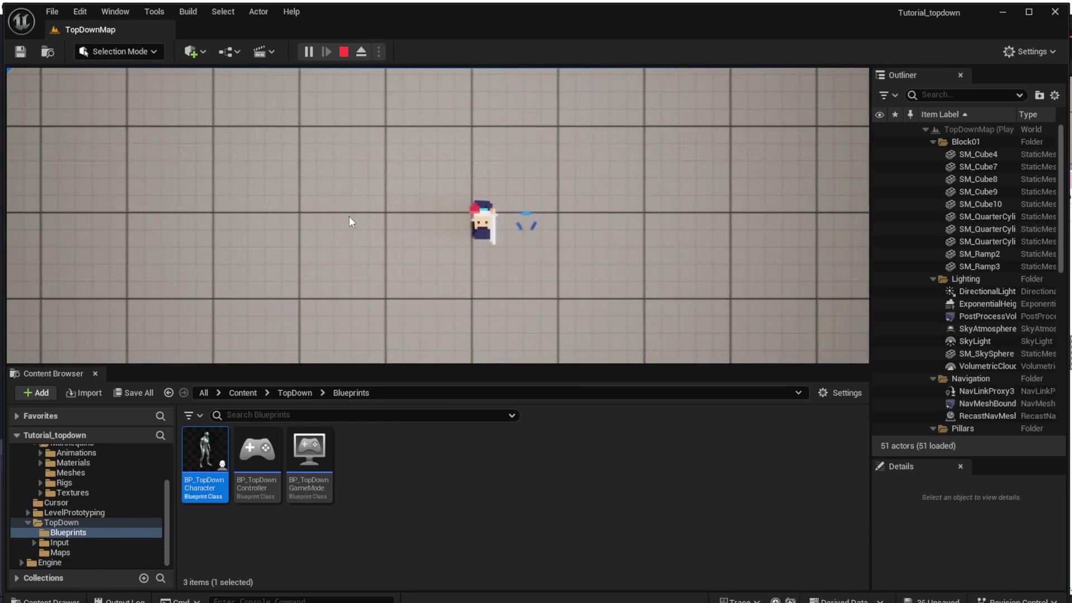
pyautogui.click(336, 218)
pyautogui.click(400, 118)
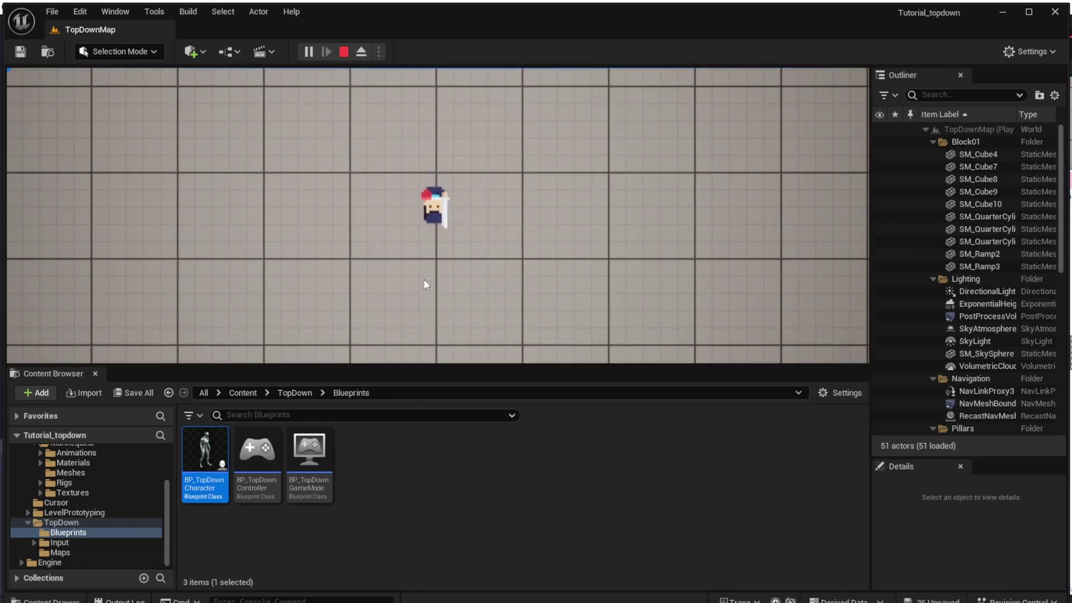
pyautogui.click(424, 279)
pyautogui.click(344, 52)
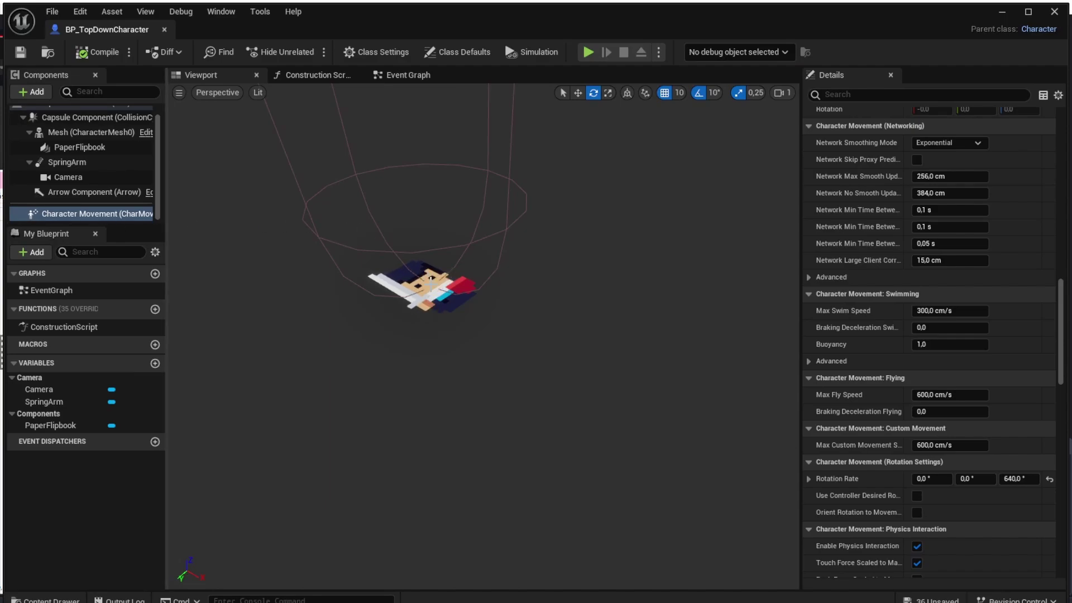
# Rotate the PaperFlipbook component half a turn about the vertical axis to reverse the hero's orientation.
pyautogui.click(431, 278)
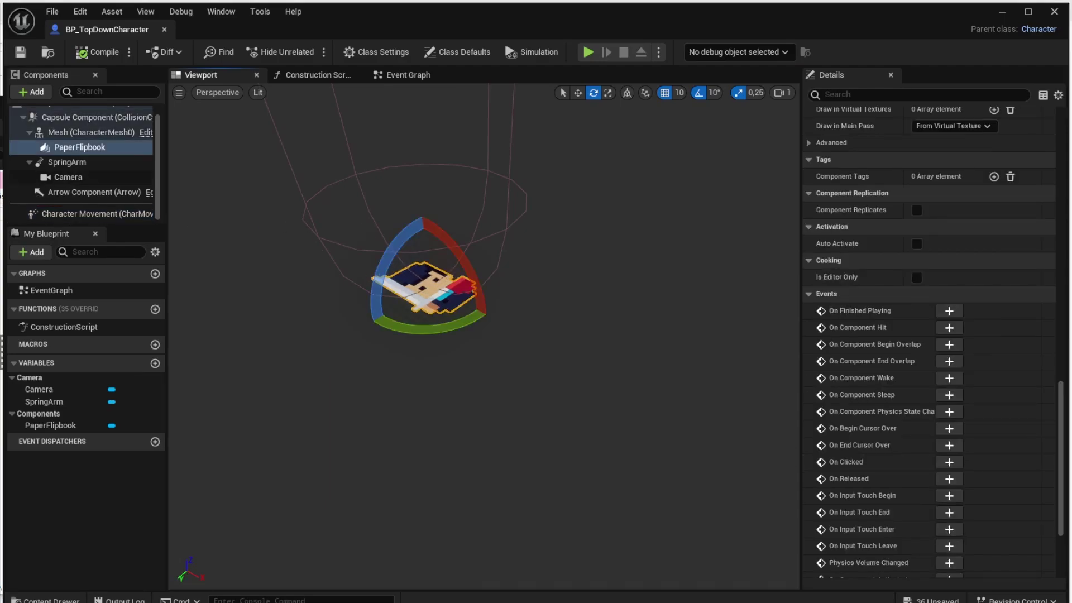
pyautogui.hotkey('alt', 'p')
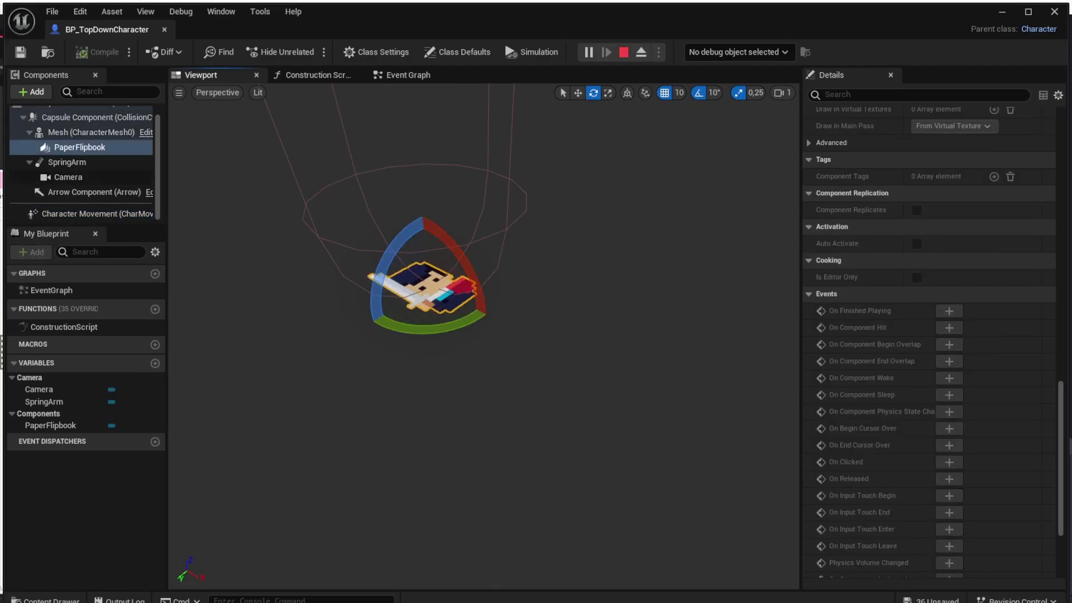
pyautogui.press('Escape')
pyautogui.moveTo(465, 322); pyautogui.dragTo(446, 323)
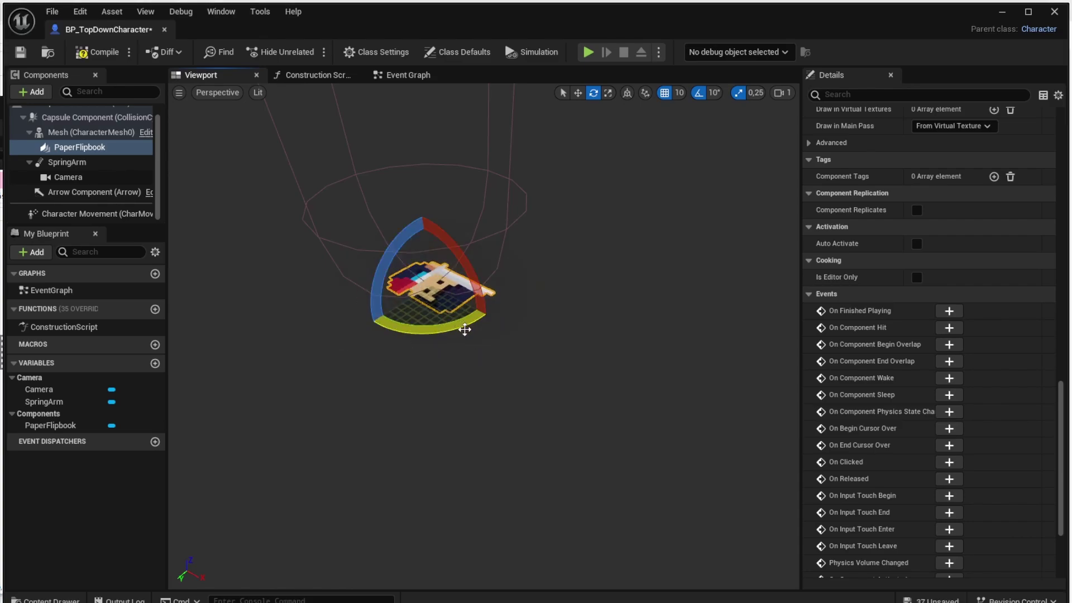
# Test-play the level briefly to check the hero's new orientation, and stop.
pyautogui.hotkey('alt', 'p')
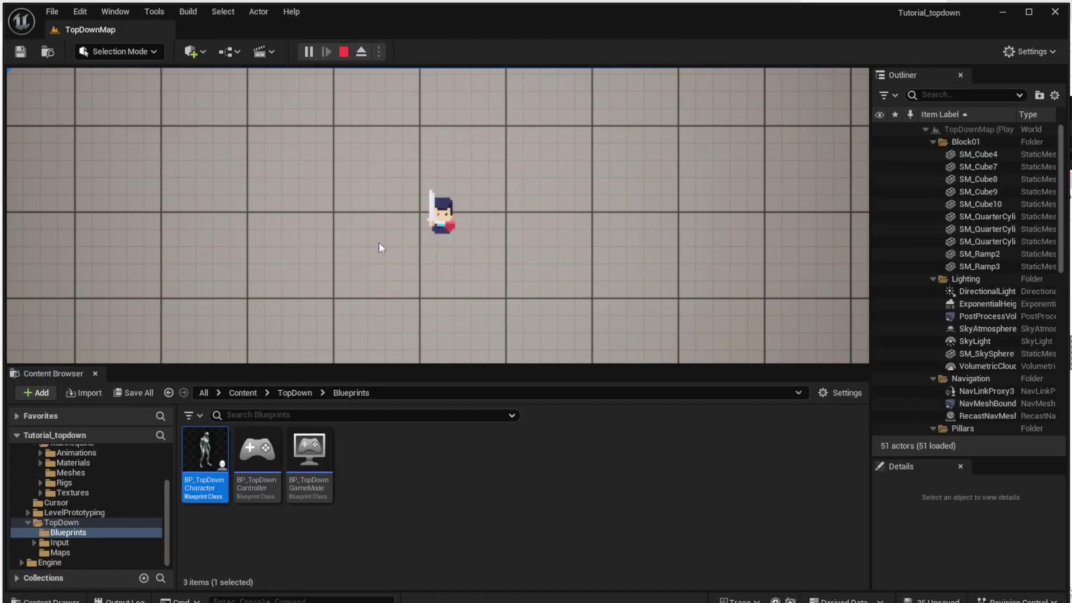
pyautogui.click(400, 254)
pyautogui.click(340, 51)
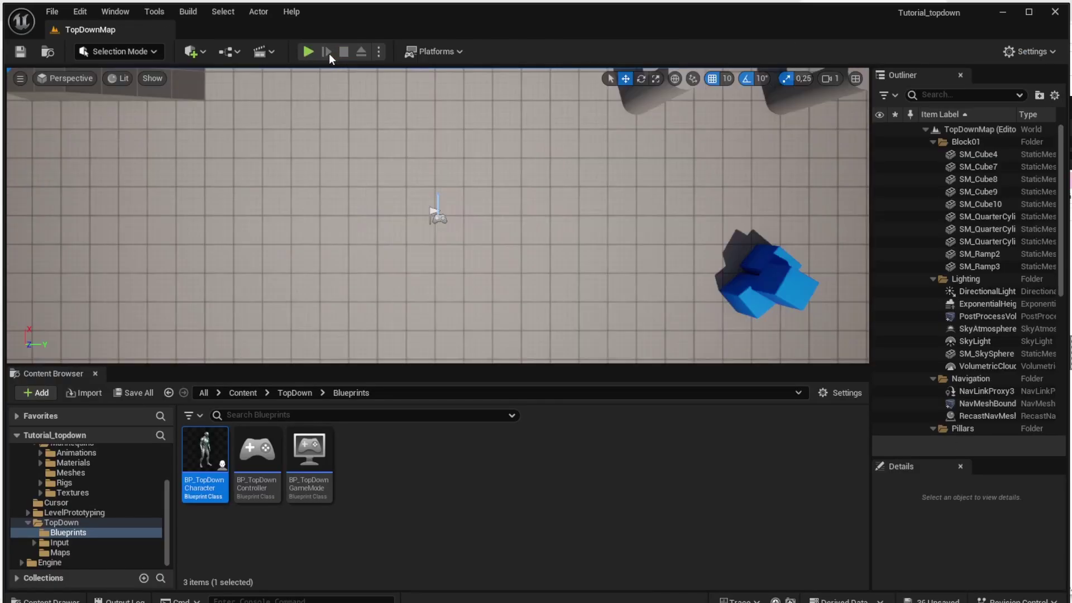
# Play the level again and walk the hero repeatedly in different directions to check that the sprite keeps its orientation.
pyautogui.click(309, 51)
pyautogui.click(292, 216)
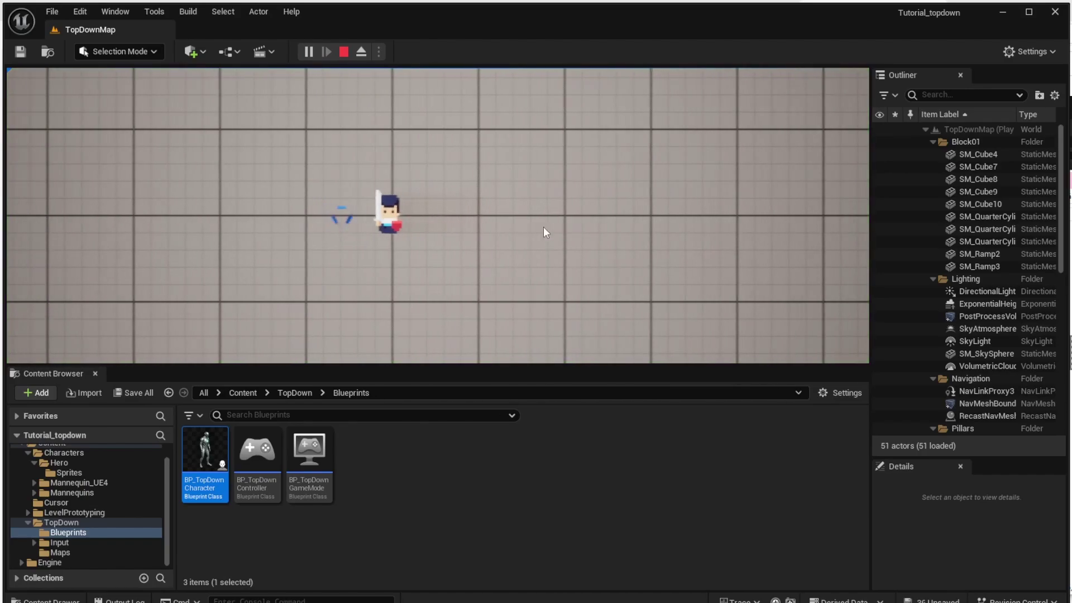
pyautogui.click(544, 227)
pyautogui.click(457, 292)
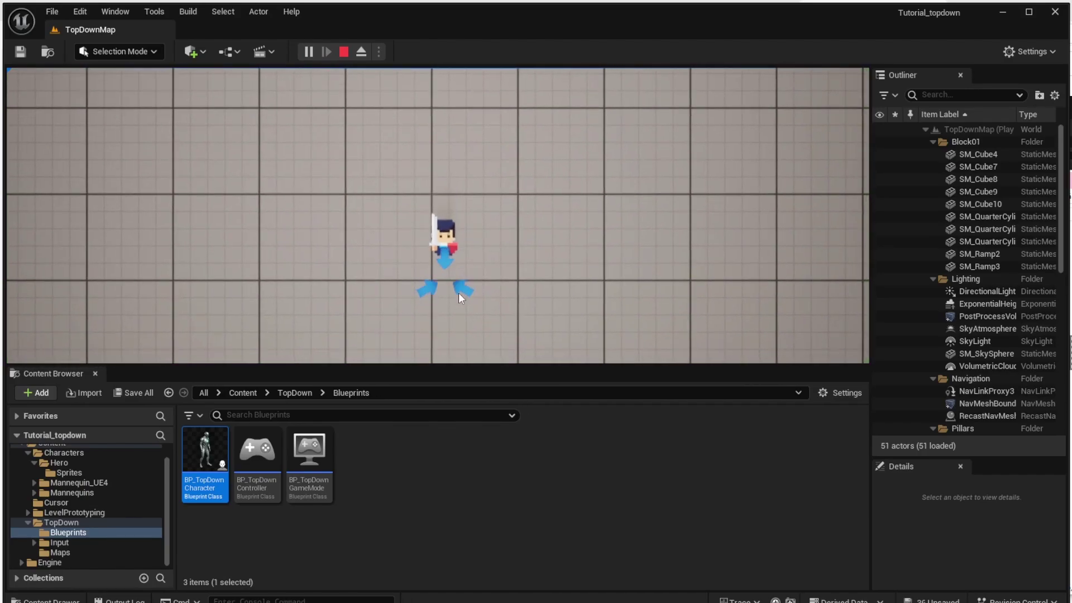
pyautogui.click(643, 232)
pyautogui.click(253, 212)
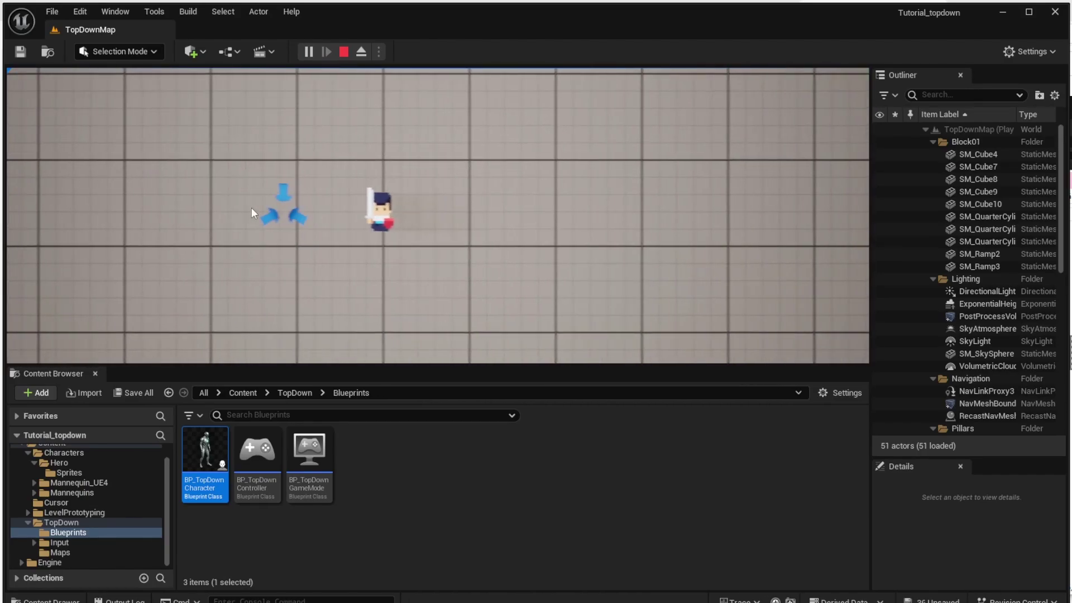
pyautogui.click(292, 217)
pyautogui.click(560, 227)
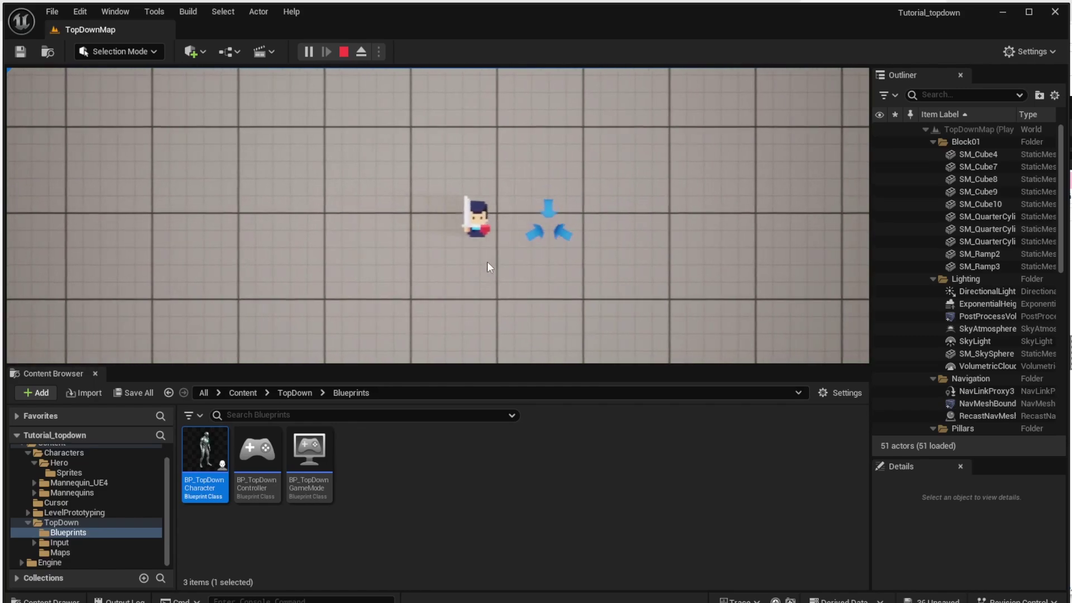
pyautogui.click(458, 292)
pyautogui.click(644, 233)
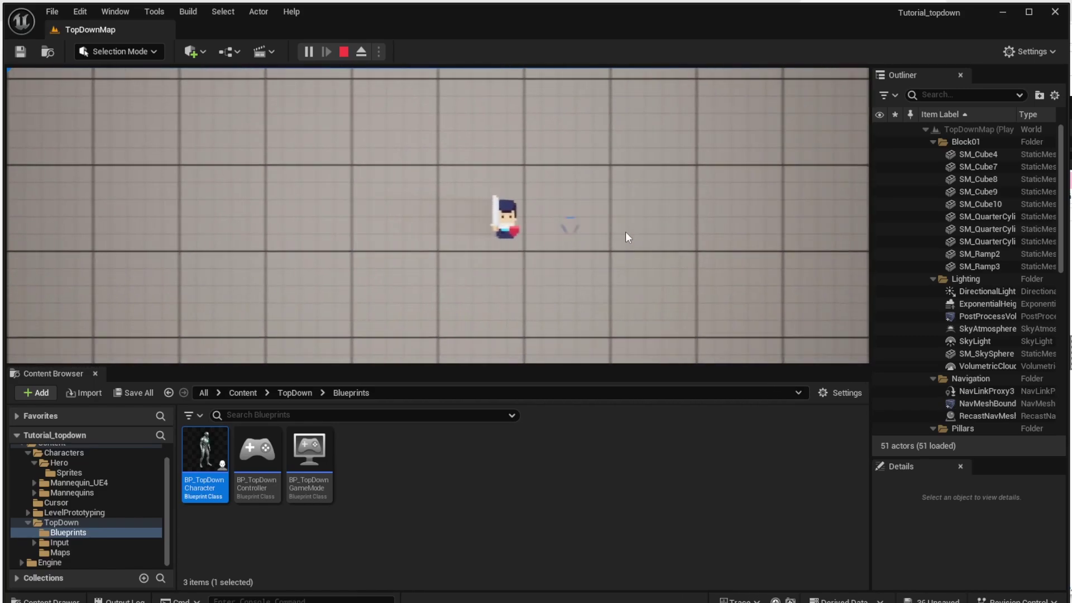
pyautogui.click(252, 208)
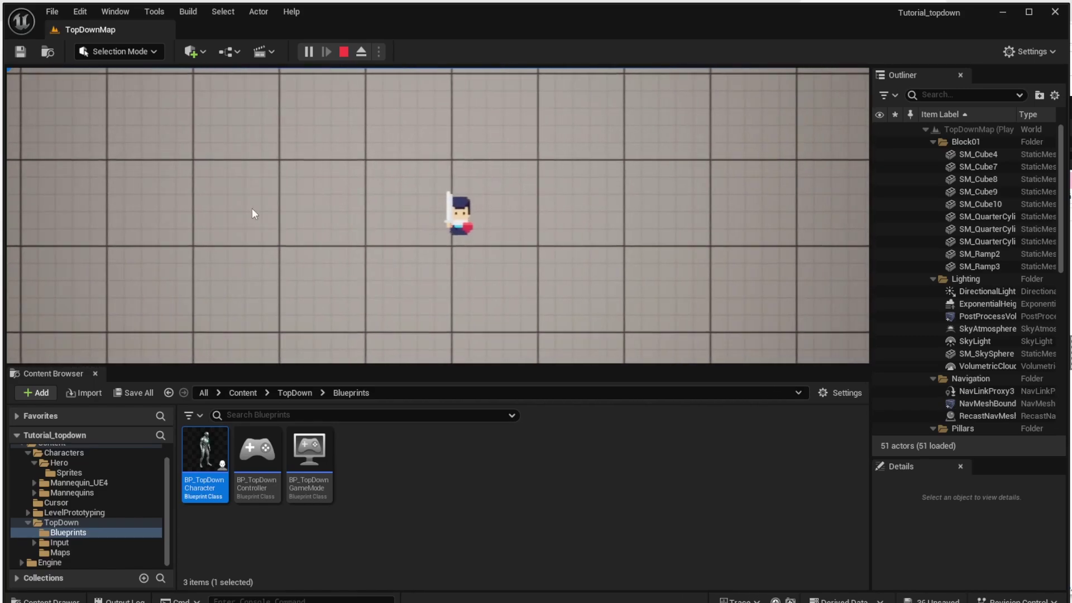
pyautogui.click(293, 216)
pyautogui.click(560, 227)
pyautogui.click(458, 292)
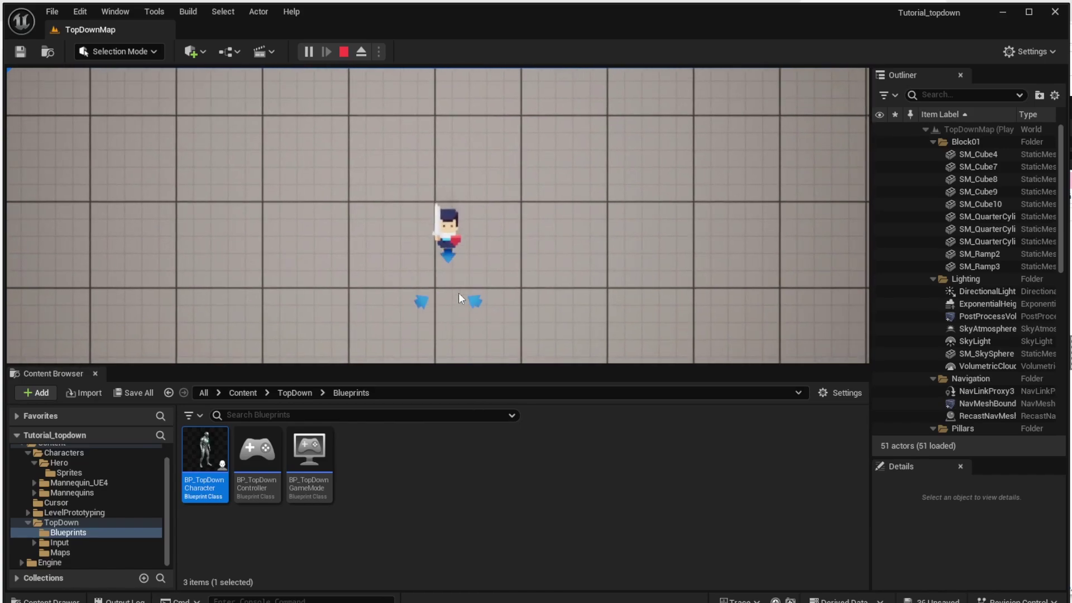
pyautogui.click(645, 232)
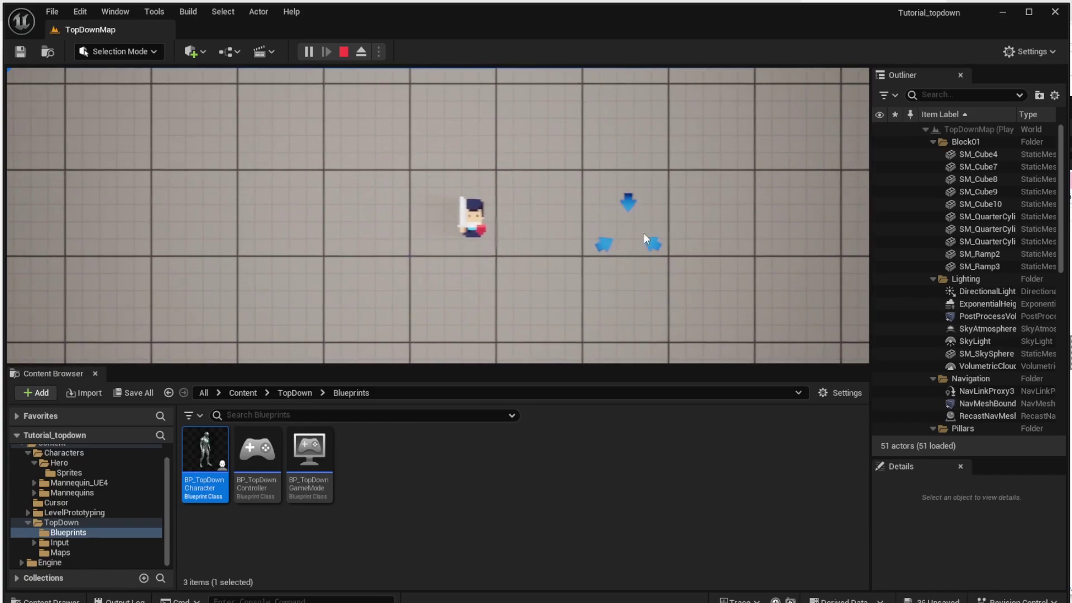
pyautogui.click(251, 207)
pyautogui.click(291, 215)
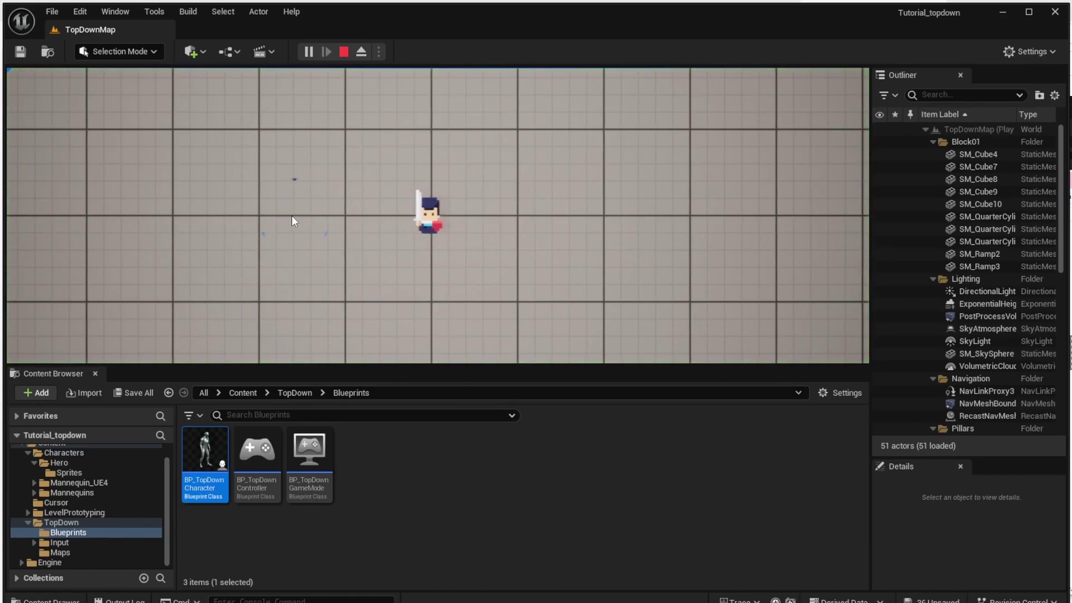
# Keep walking the hero sideways and downward across the level to examine its facing and how it accelerates and stops.
pyautogui.click(558, 227)
pyautogui.click(458, 292)
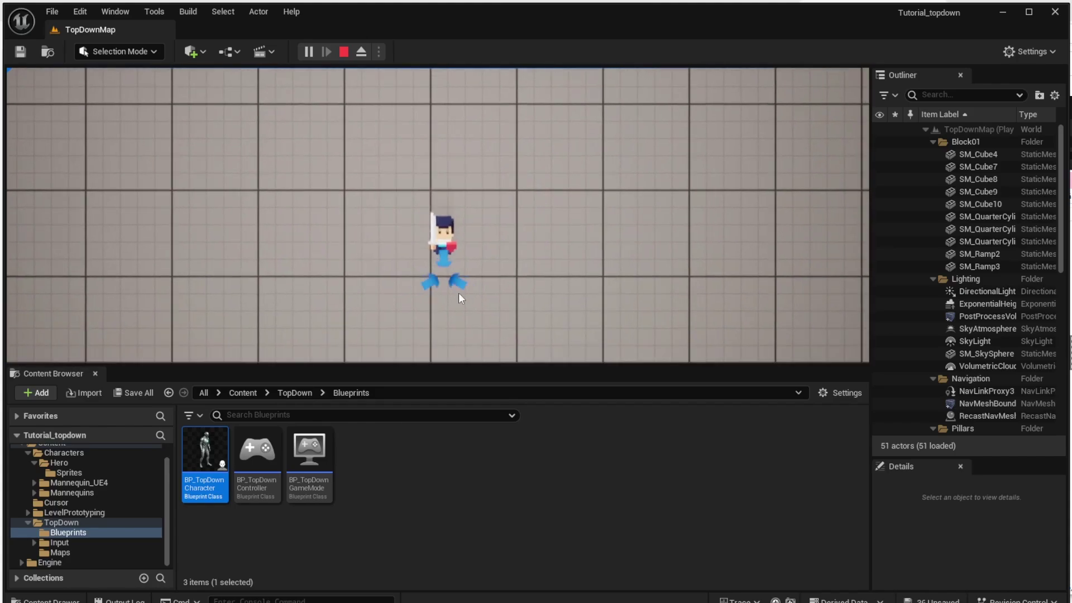
pyautogui.click(642, 233)
pyautogui.click(252, 210)
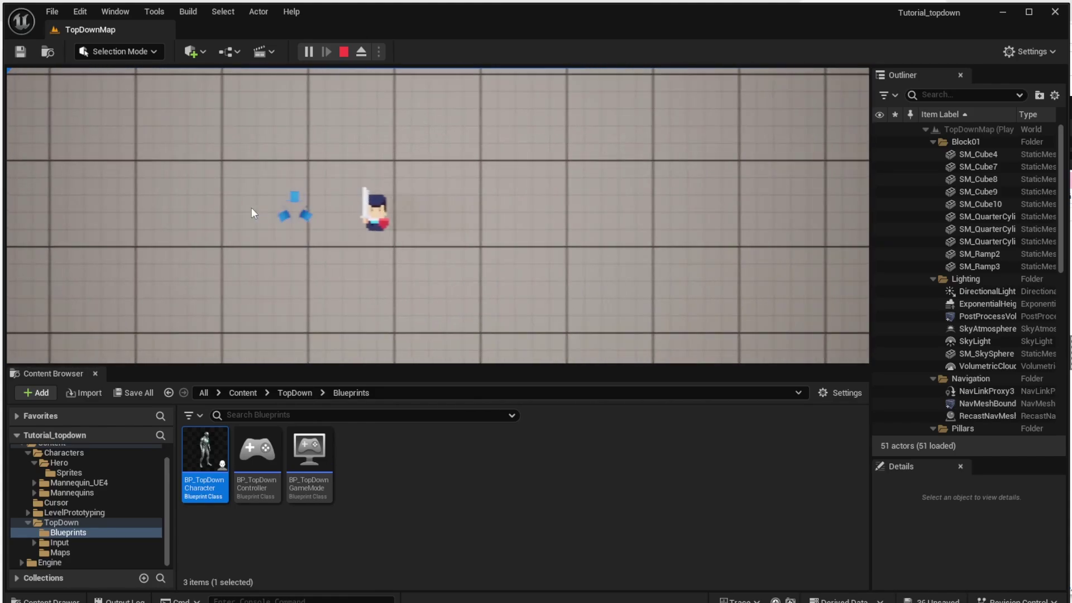
pyautogui.click(300, 216)
pyautogui.click(561, 228)
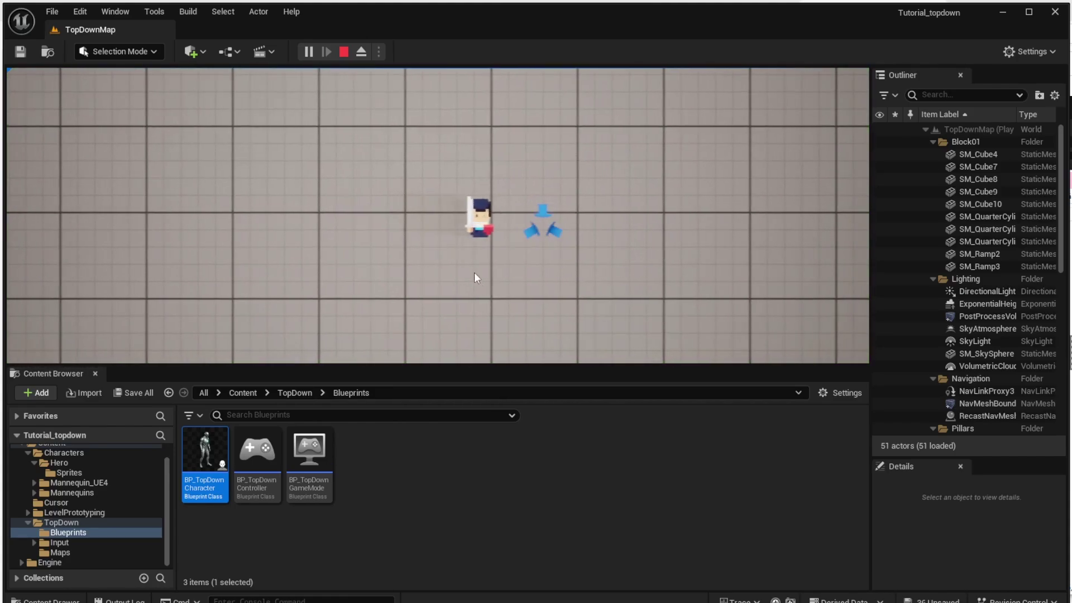
pyautogui.click(458, 293)
pyautogui.click(644, 233)
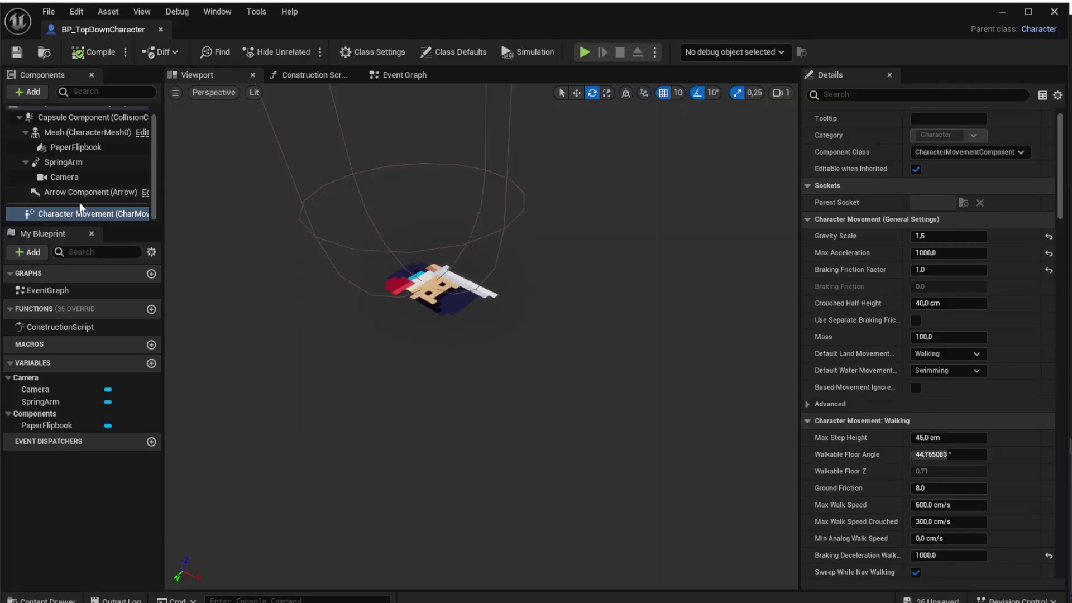
# Set Character Movement's Max Acceleration to 250000, Braking Friction Factor to 50000, Max Walk Speed and Min Analog Walk Speed to 1.5 m/s; save and compile.
pyautogui.click(80, 209)
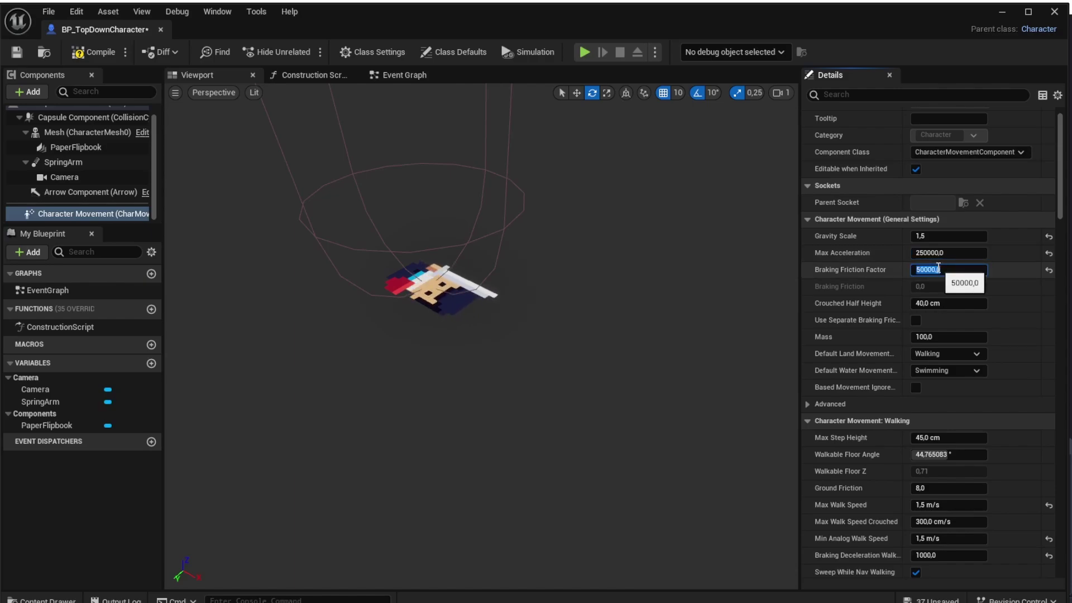
pyautogui.hotkey('ctrl', 's')
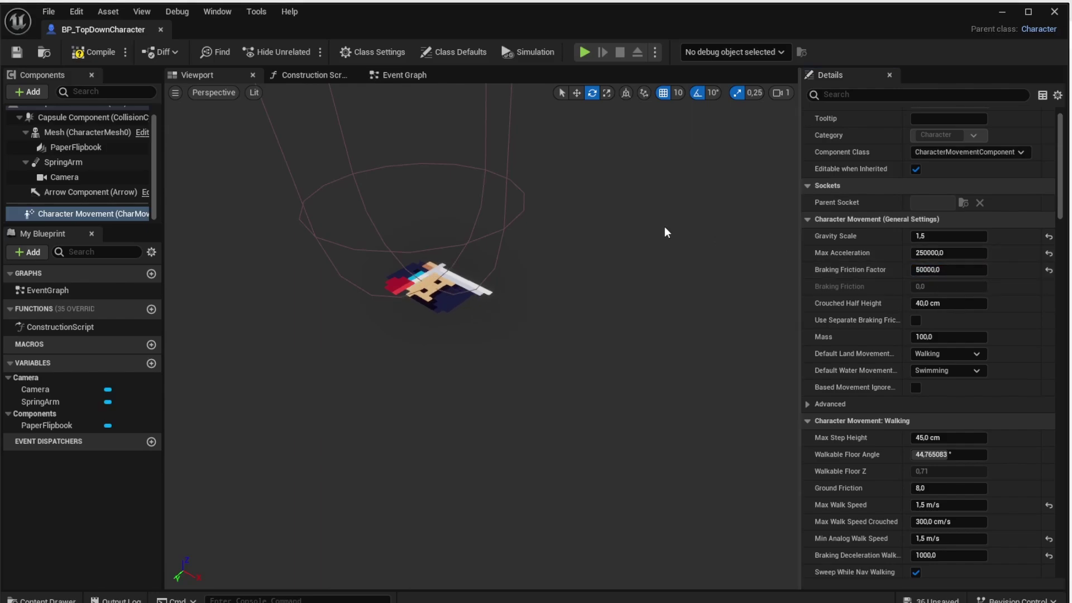
pyautogui.click(106, 54)
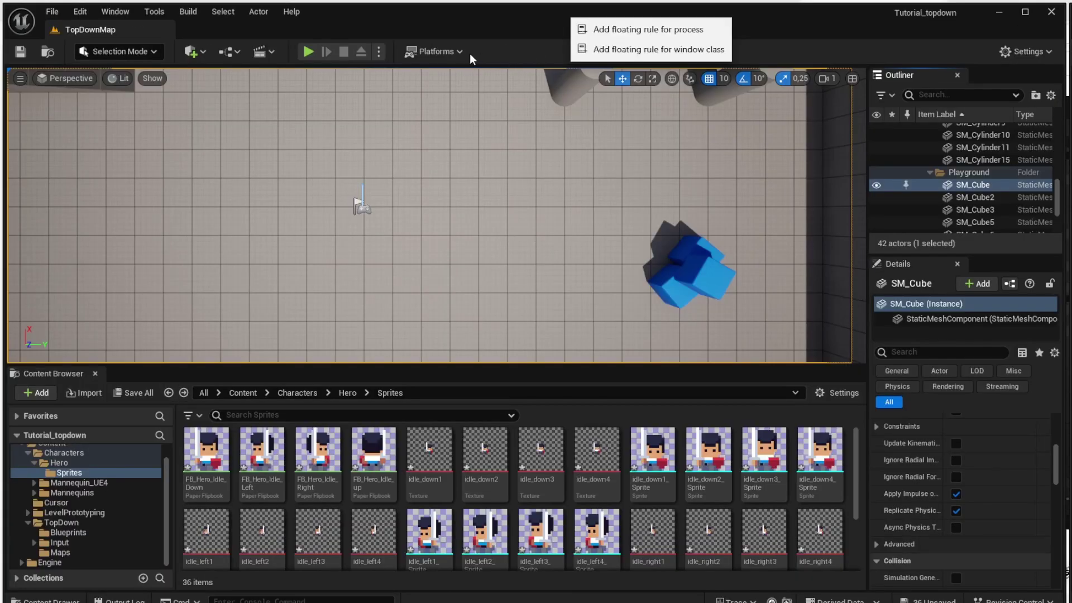
# Play the level and send the hero in several directions to test the new movement settings, and end the session.
pyautogui.click(309, 55)
pyautogui.click(625, 236)
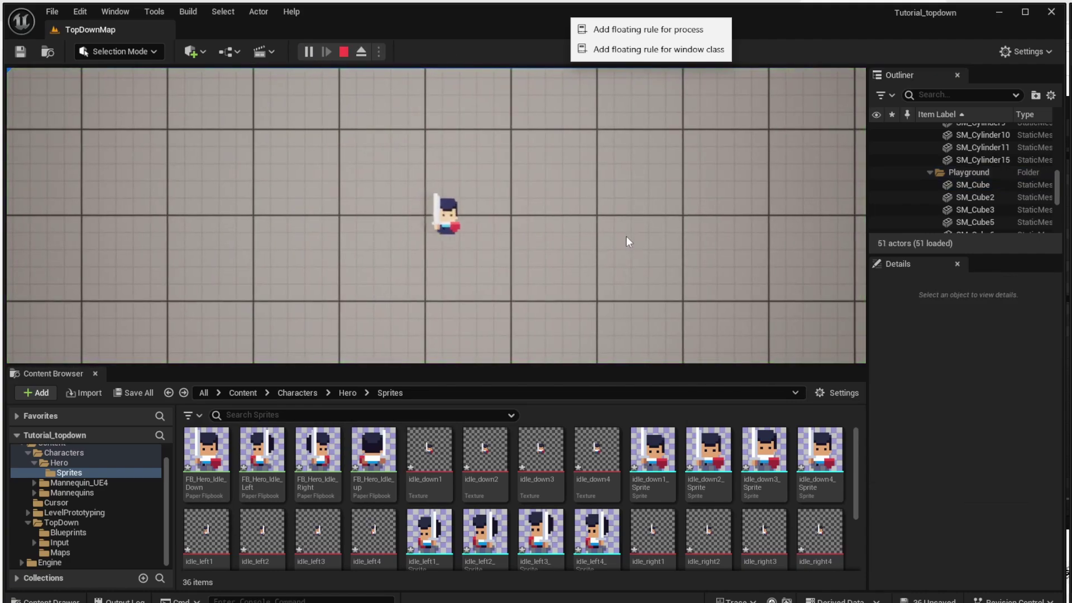
pyautogui.click(340, 246)
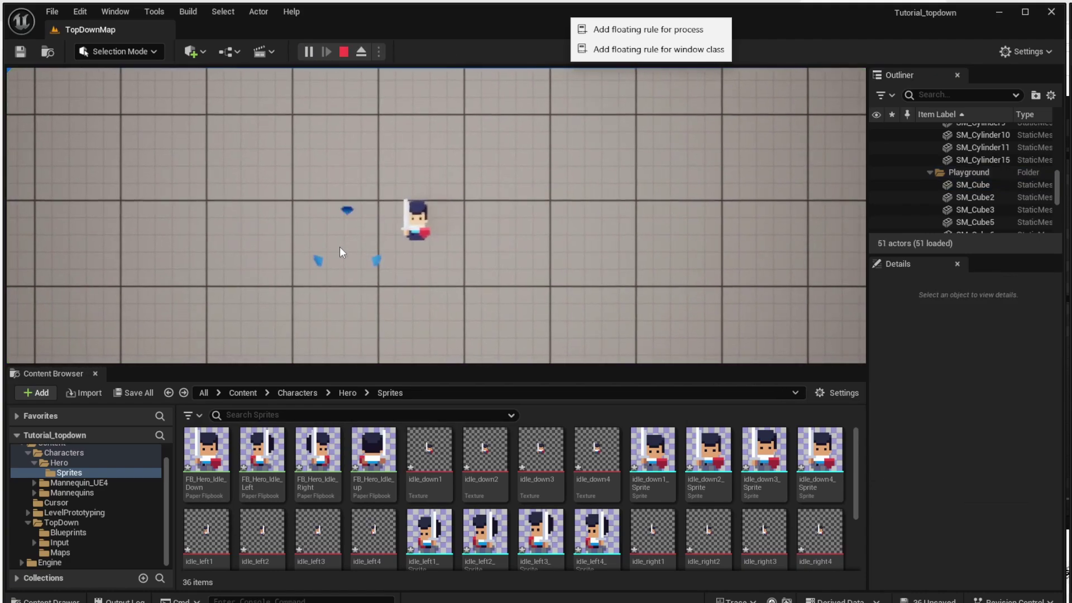
pyautogui.click(219, 204)
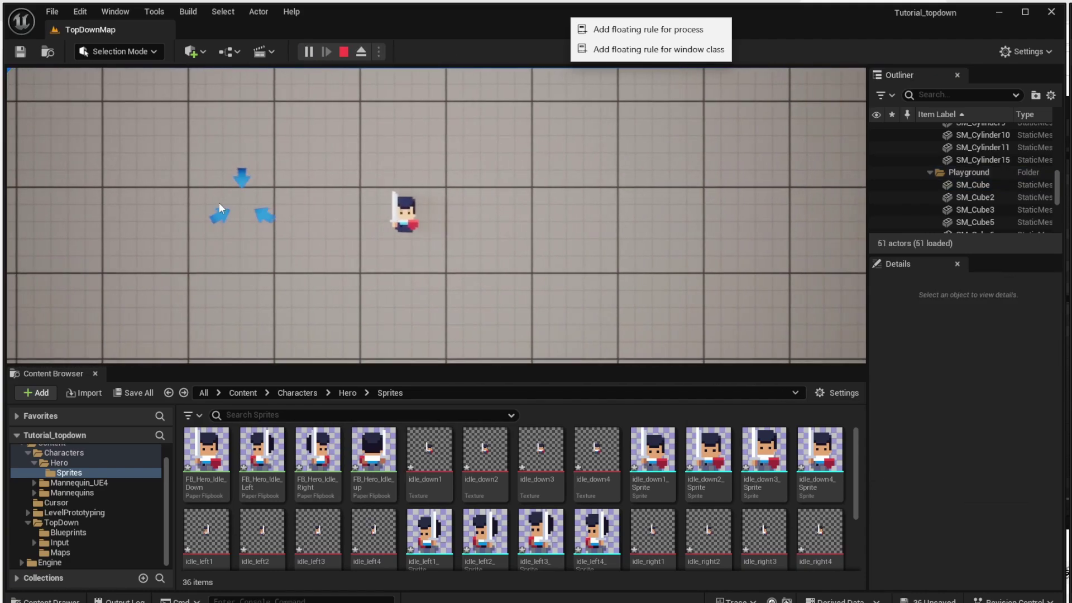
pyautogui.click(257, 248)
pyautogui.click(441, 286)
pyautogui.click(631, 179)
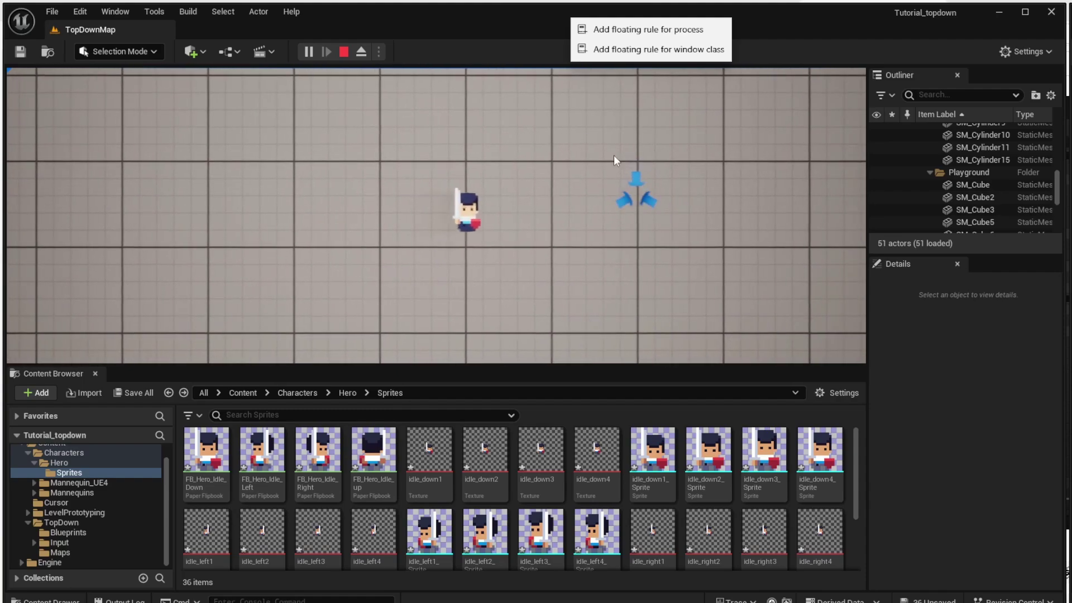
pyautogui.click(360, 205)
pyautogui.click(392, 298)
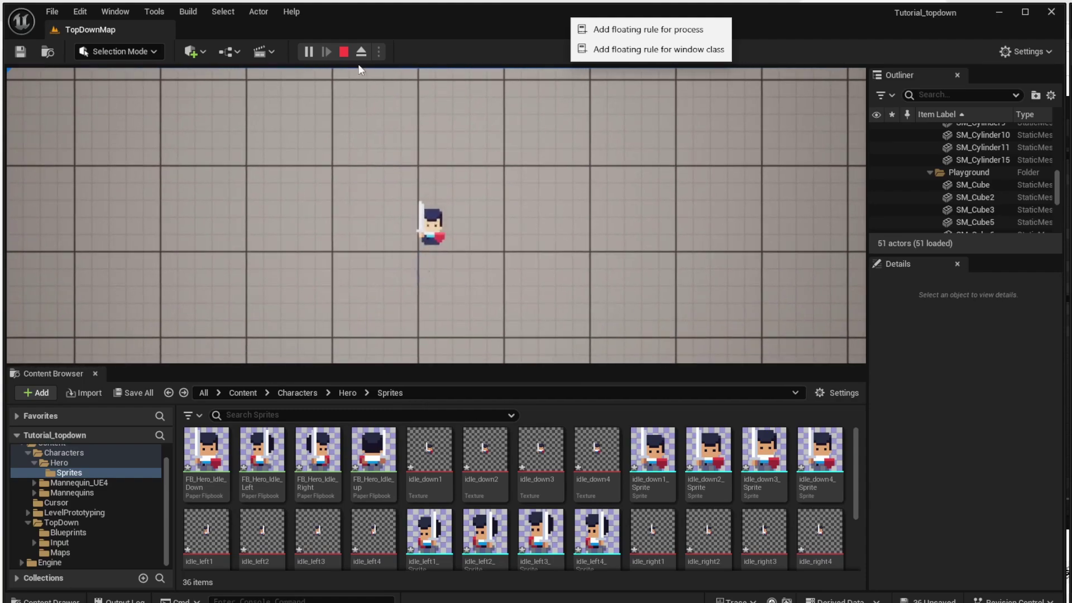
pyautogui.click(344, 52)
# Walk the hero sideways, down and up in the running level to check the directional sprite for each heading.
pyautogui.click(578, 226)
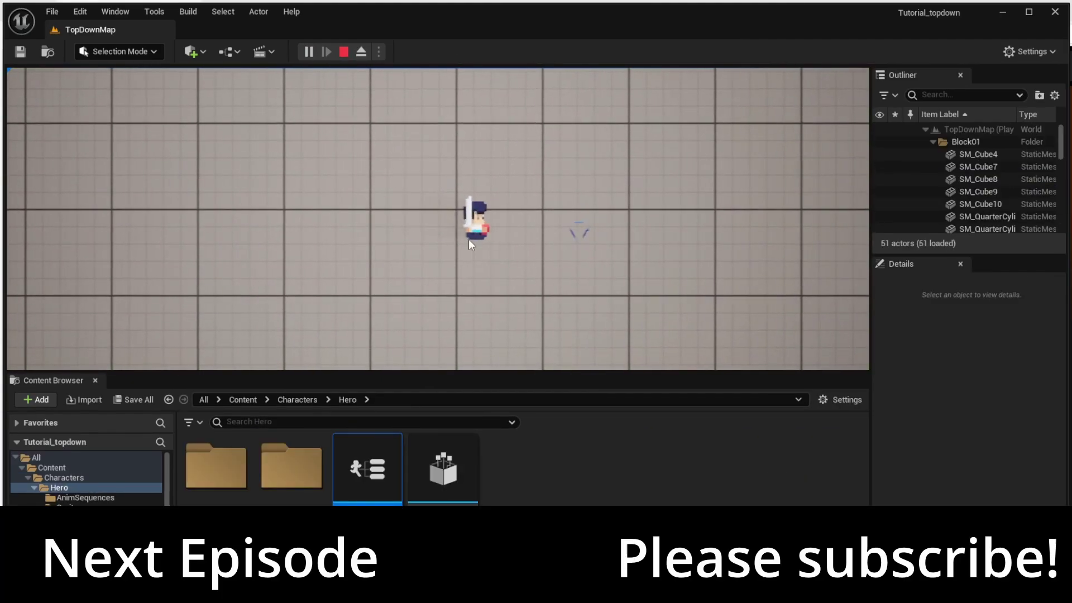
pyautogui.click(340, 214)
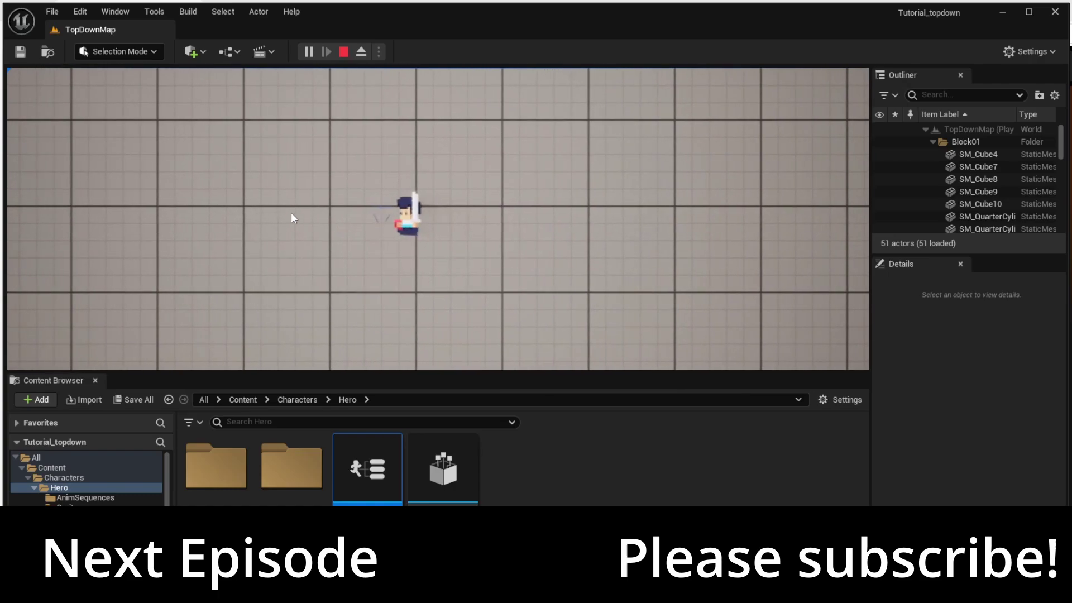
pyautogui.click(334, 279)
pyautogui.click(394, 293)
pyautogui.click(474, 319)
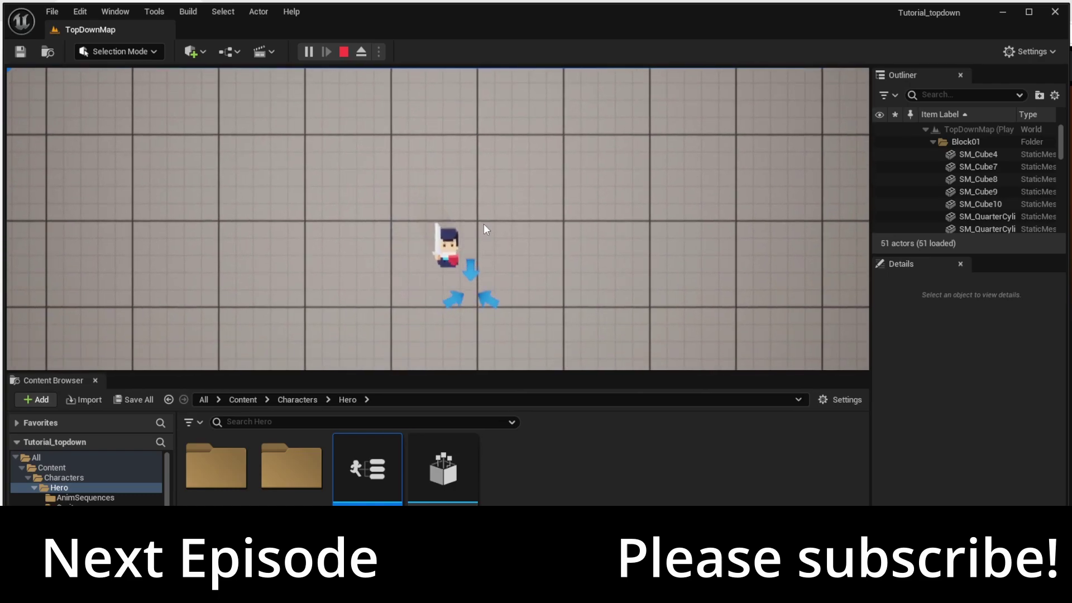
pyautogui.click(462, 140)
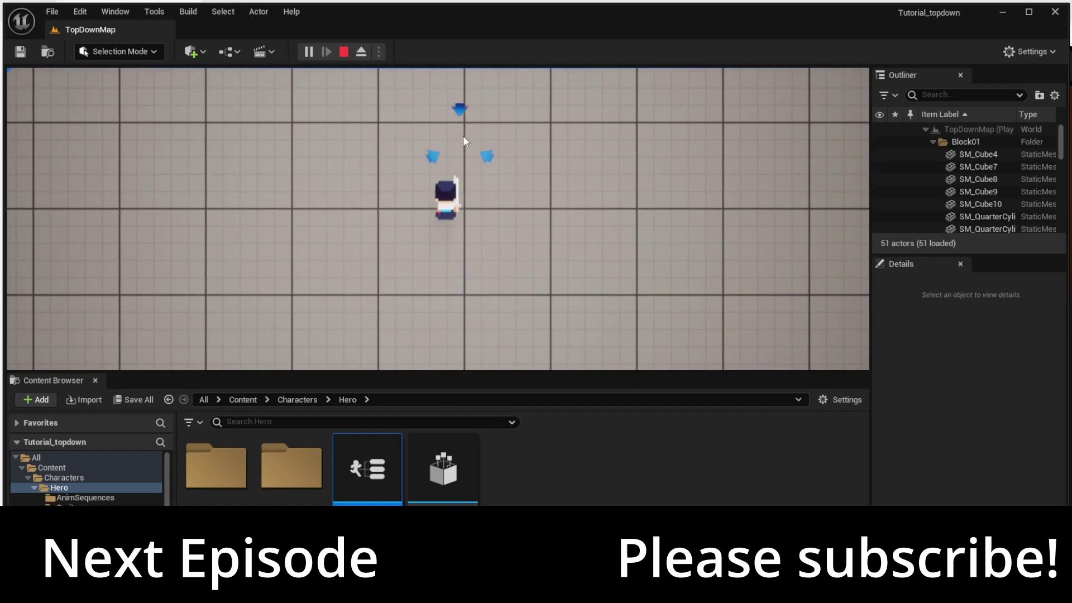
pyautogui.click(230, 185)
pyautogui.click(578, 227)
pyautogui.click(614, 236)
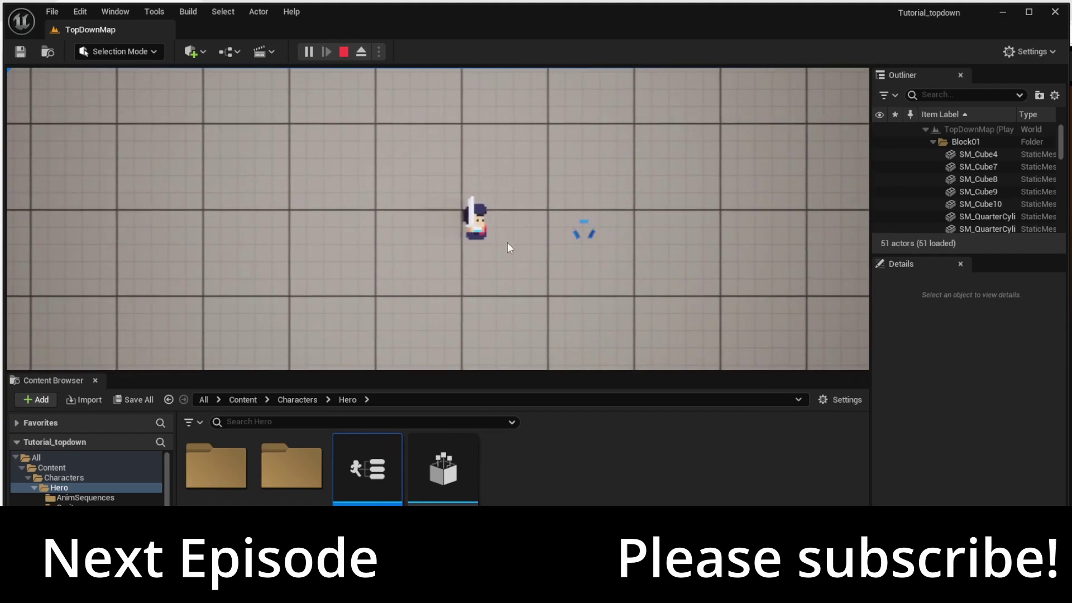
pyautogui.click(339, 213)
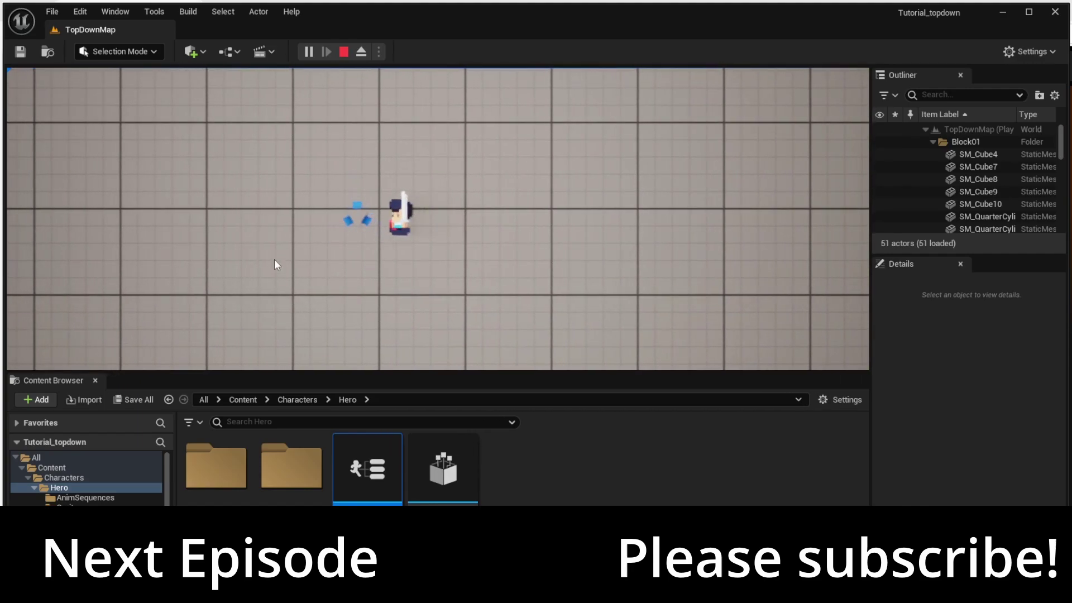
pyautogui.click(322, 267)
pyautogui.click(474, 319)
pyautogui.click(467, 144)
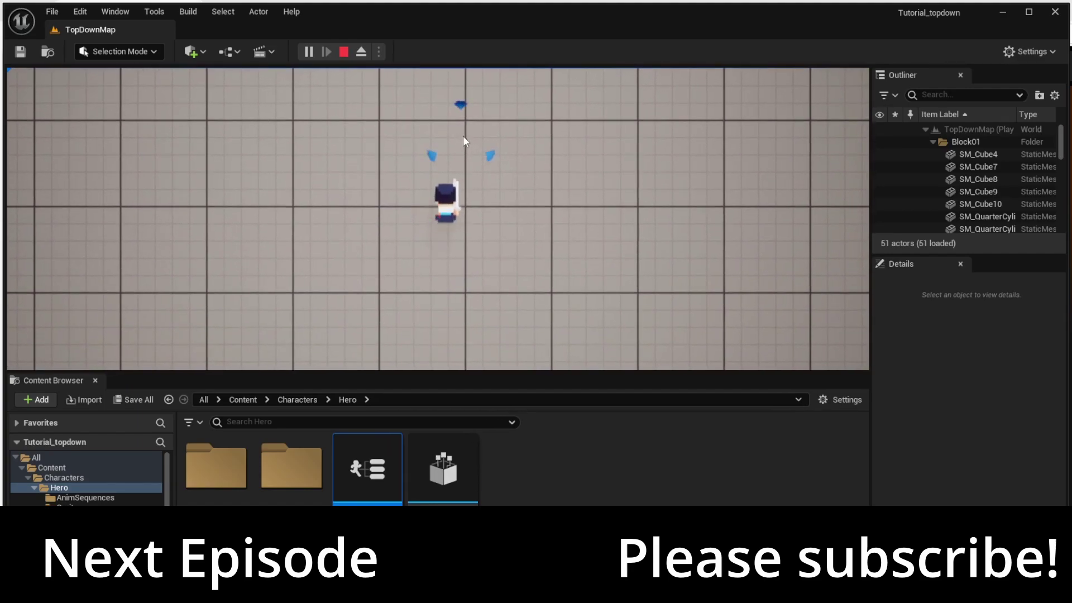